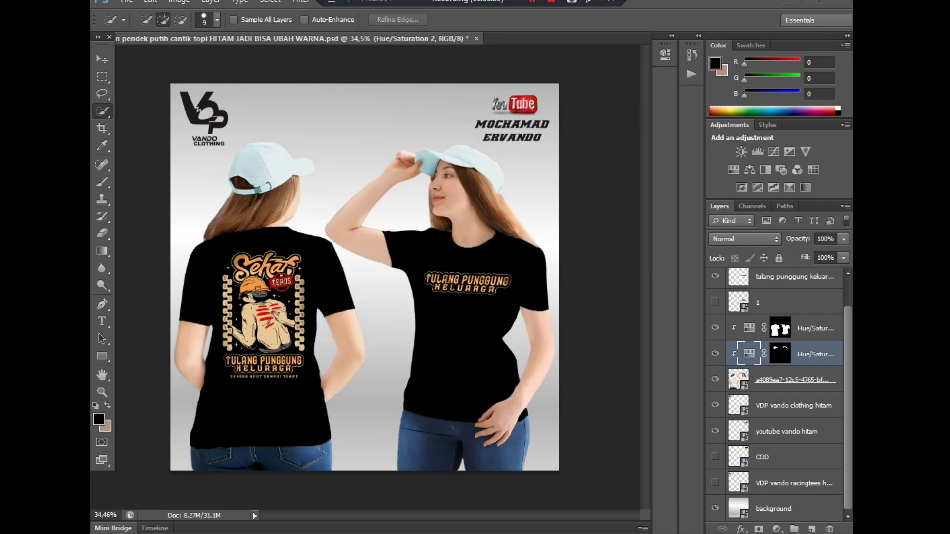
# Recolour both T-shirts to mint in the shirts' Hue/Saturation layer with Hue 171, Saturation 47 and Lightness -7.
pyautogui.click(780, 328)
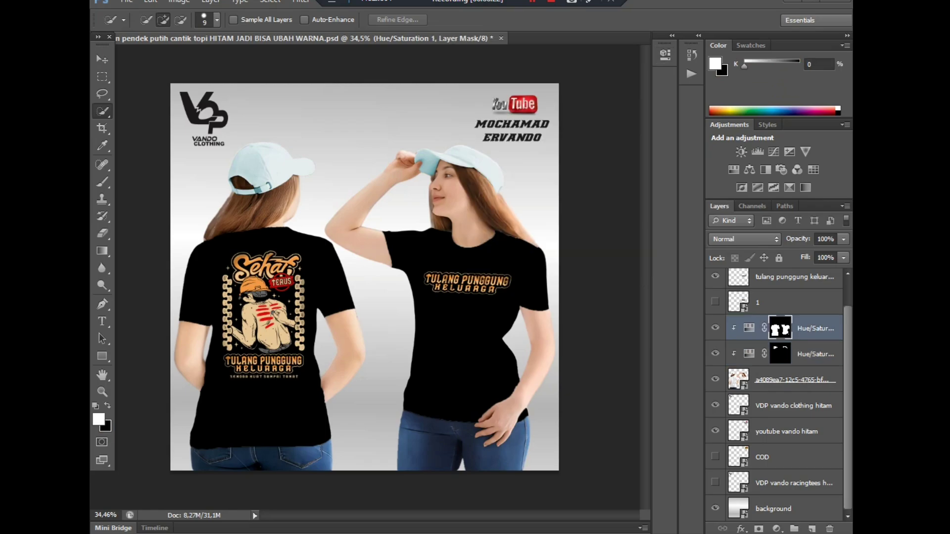
pyautogui.doubleClick(749, 328)
pyautogui.moveTo(471, 191); pyautogui.dragTo(547, 190)
pyautogui.moveTo(545, 136)
pyautogui.mouseDown()
pyautogui.moveTo(593, 136)
pyautogui.moveTo(546, 135)
pyautogui.mouseUp()
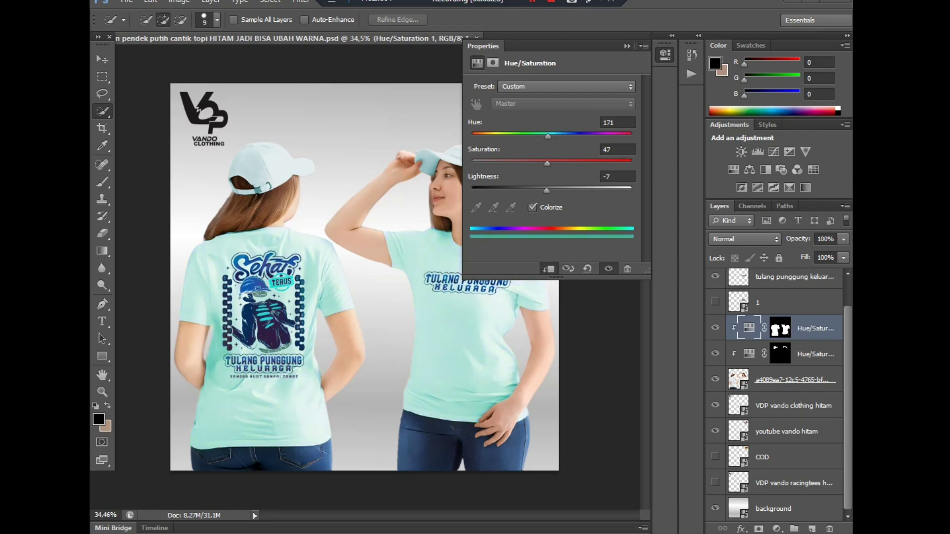
pyautogui.click(627, 46)
# Hide the two tulang punggung artwork layers, the VDP vando clothing hitam and youtube vando hitam logo layers, and the background layer.
pyautogui.scroll(2, 772, 329)
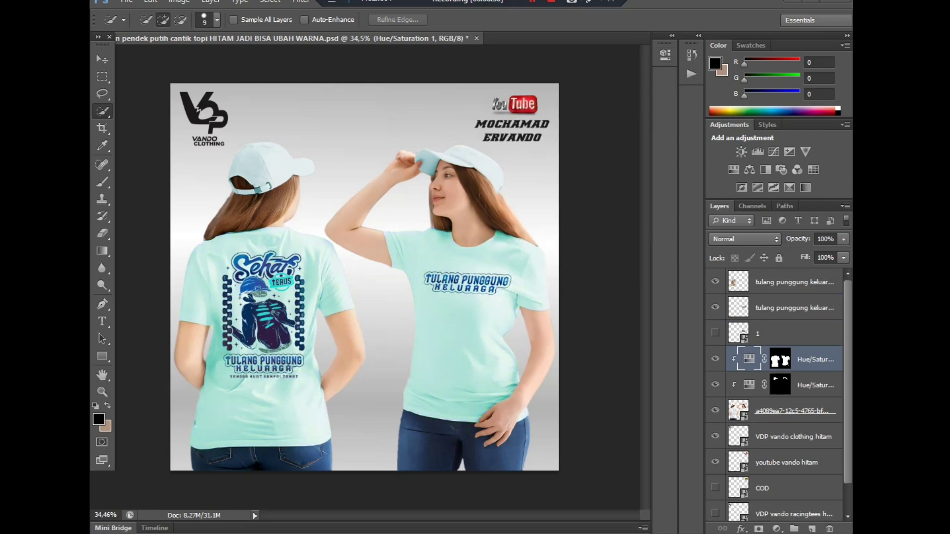
pyautogui.click(716, 281)
pyautogui.click(715, 307)
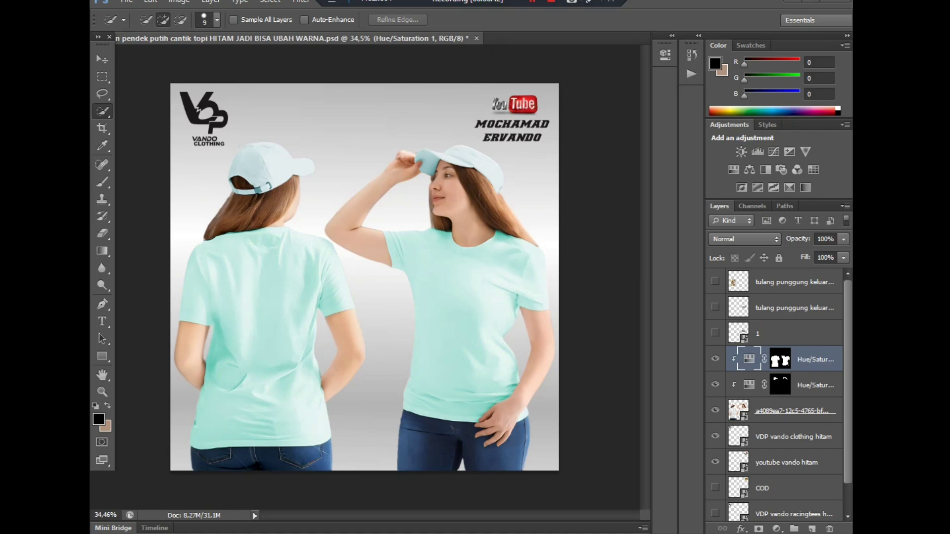
pyautogui.scroll(-1, 775, 396)
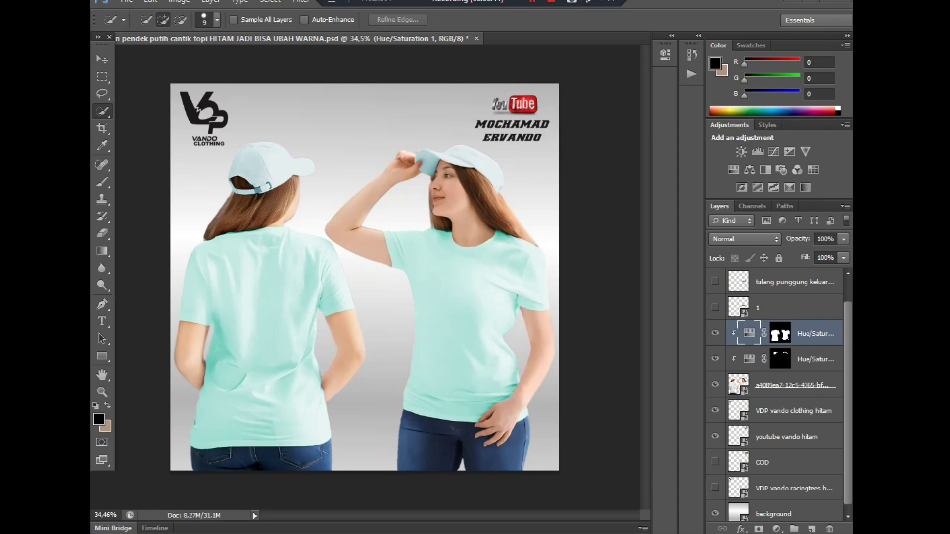
pyautogui.click(715, 436)
pyautogui.click(715, 410)
pyautogui.scroll(-1, 714, 410)
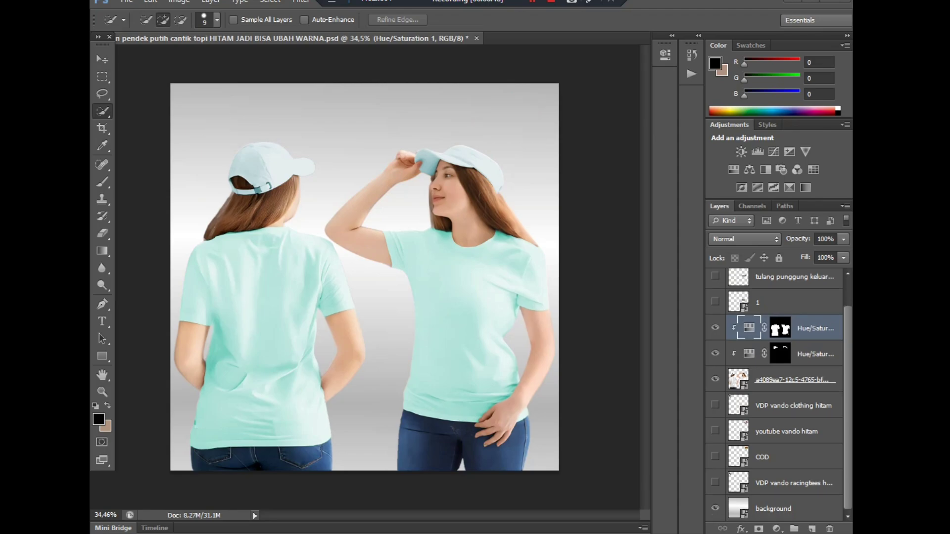
pyautogui.click(715, 508)
# Hide and delete the two Hue/Saturation adjustment layers clipped to the model photo.
pyautogui.scroll(1, 774, 396)
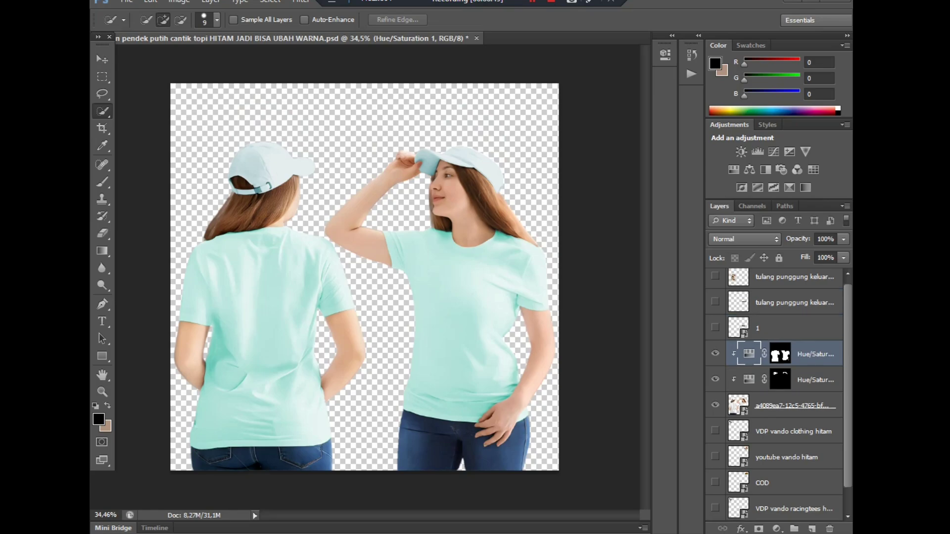
pyautogui.click(714, 354)
pyautogui.click(715, 379)
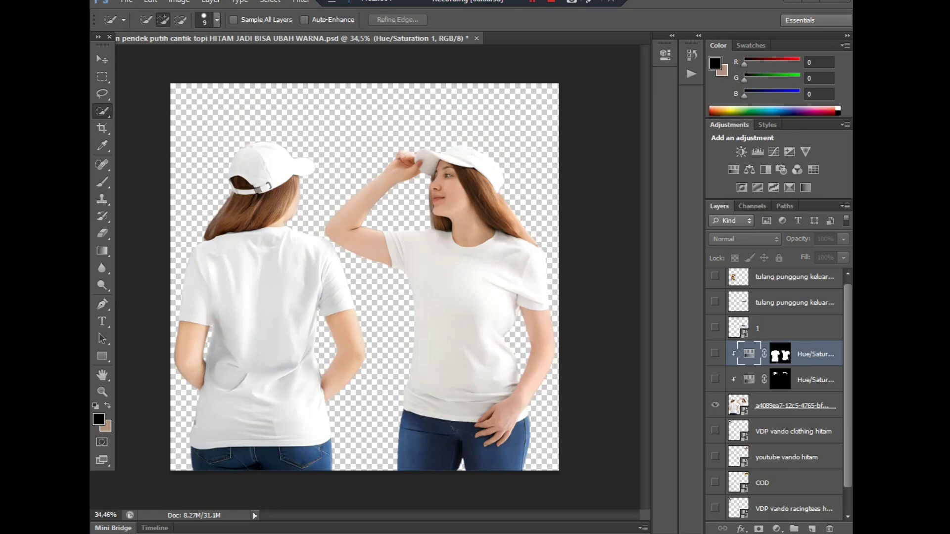
pyautogui.press('Delete')
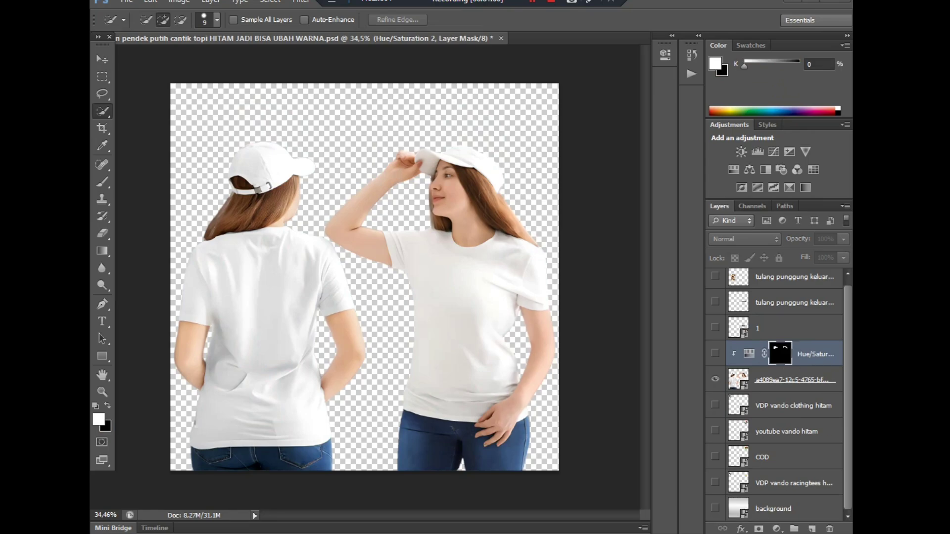
pyautogui.press('Delete')
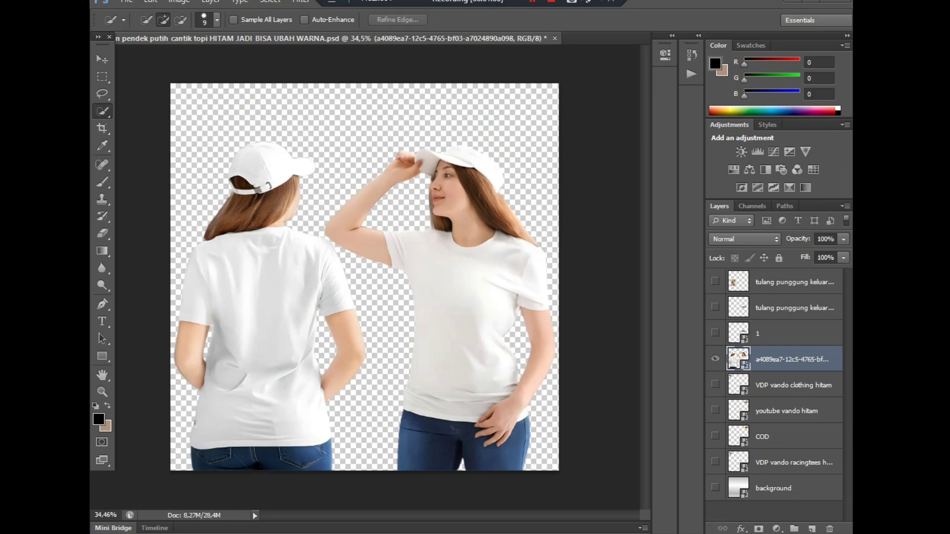
# Try selecting the back-view T-shirt with the Magic Wand at tolerance 32, sampling several areas of the fabric.
pyautogui.rightClick(102, 112)
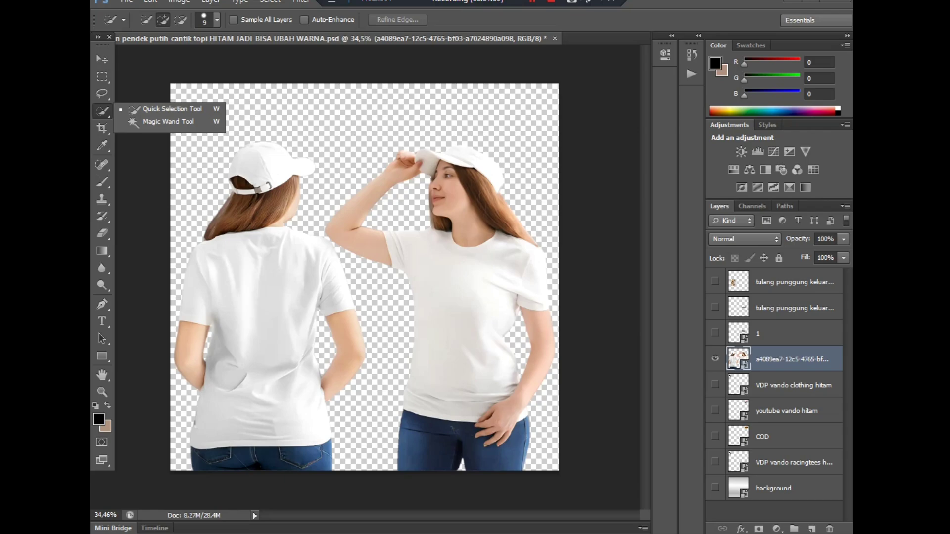
pyautogui.click(166, 121)
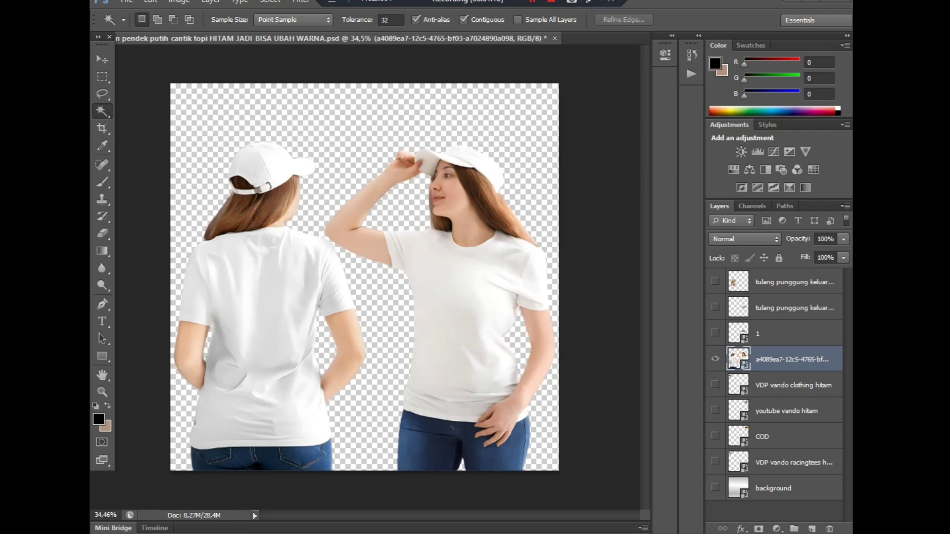
pyautogui.click(269, 302)
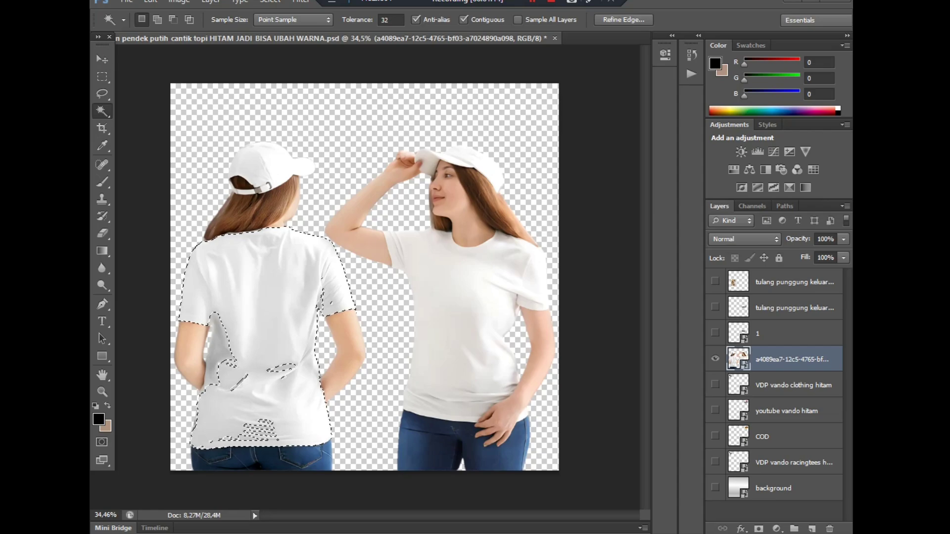
pyautogui.click(219, 351)
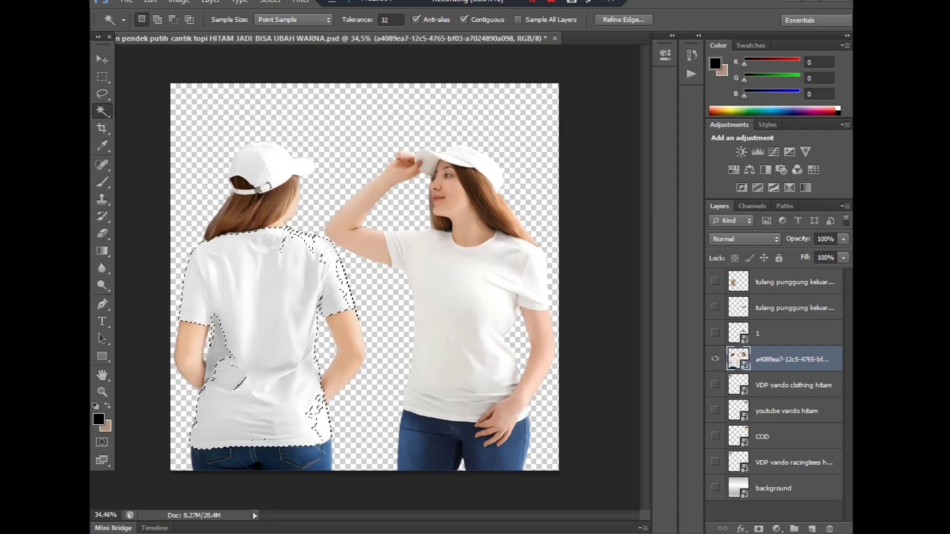
pyautogui.click(268, 242)
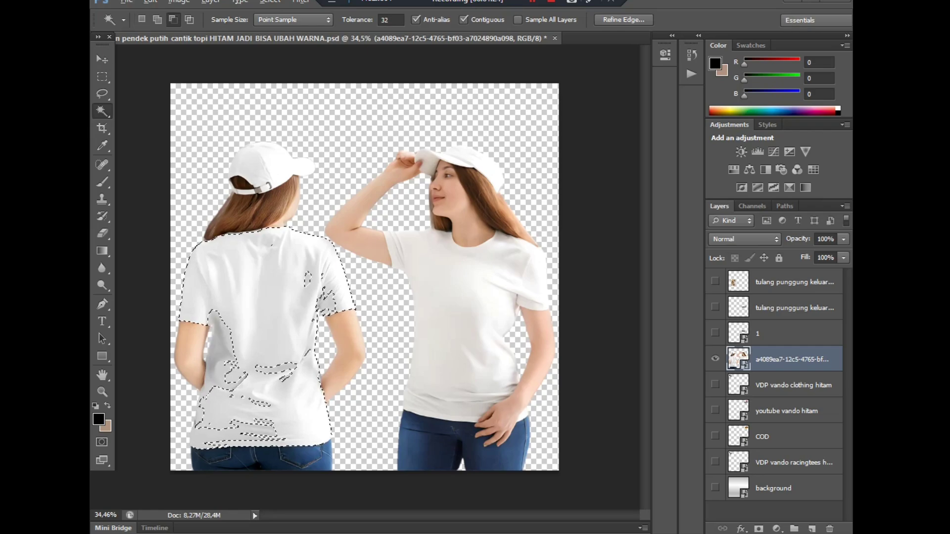
pyautogui.keyDown('alt'); pyautogui.click(237, 369); pyautogui.keyUp('alt')
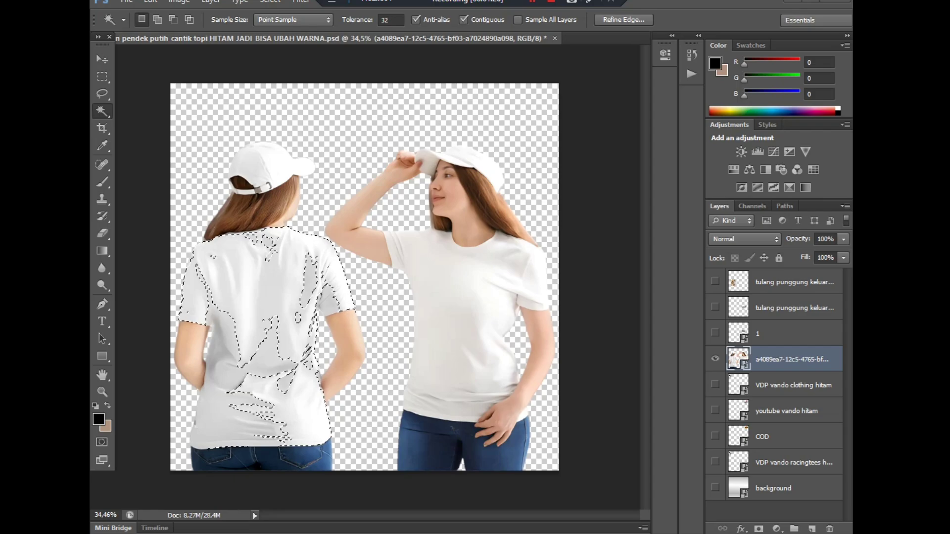
# Select the whole back-view T-shirt with the Quick Selection tool and subtract the model's left arm.
pyautogui.rightClick(102, 111)
pyautogui.click(163, 109)
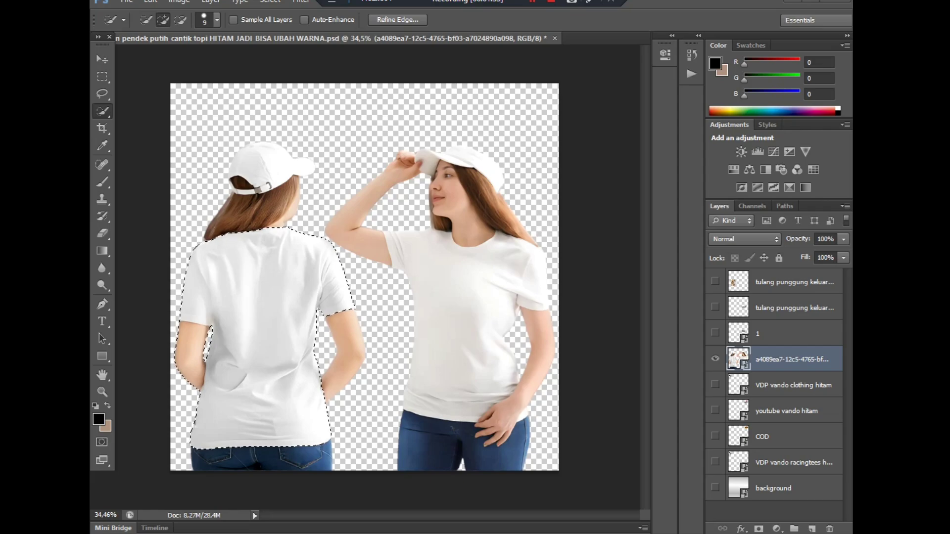
pyautogui.press('alt')
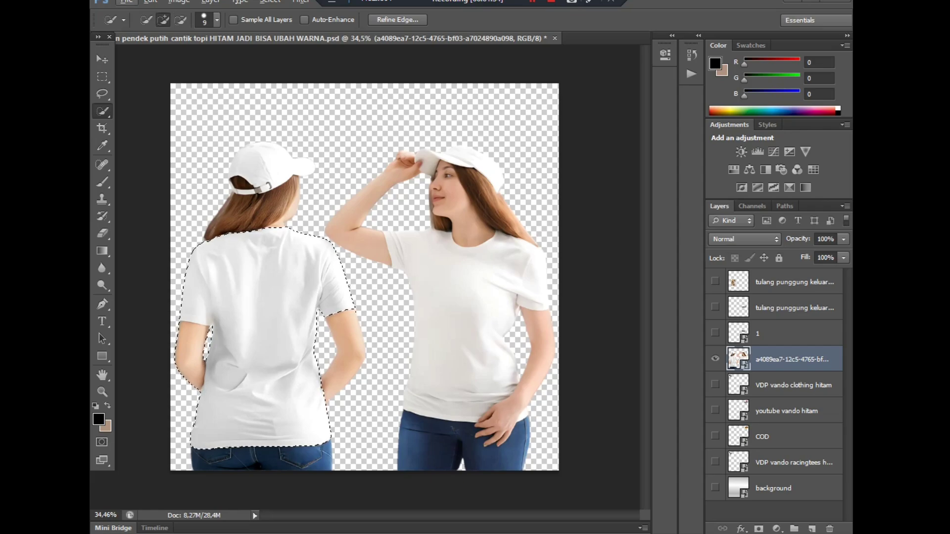
pyautogui.press('alt')
pyautogui.keyDown('alt'); pyautogui.click(191, 349); pyautogui.keyUp('alt')
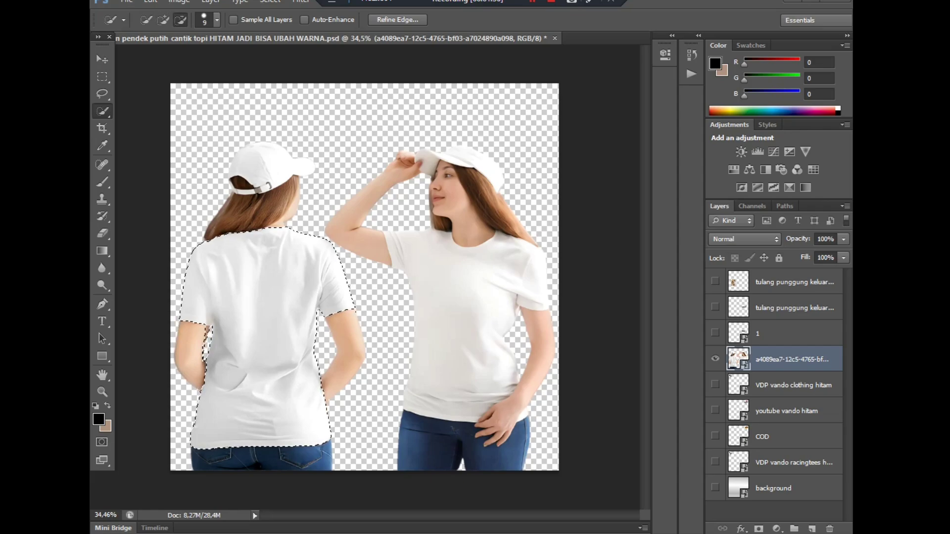
pyautogui.scroll(3, 223, 326)
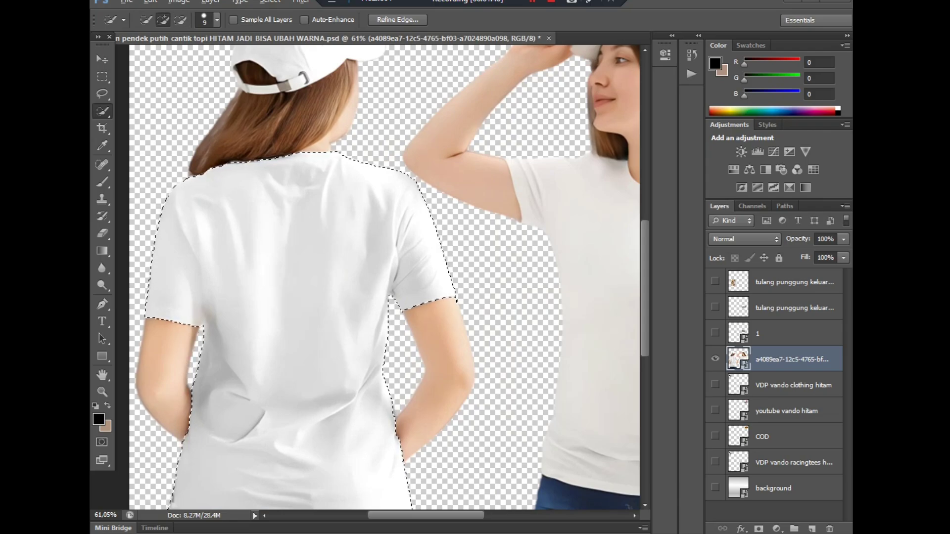
pyautogui.scroll(-2, 435, 248)
pyautogui.scroll(-1, 441, 255)
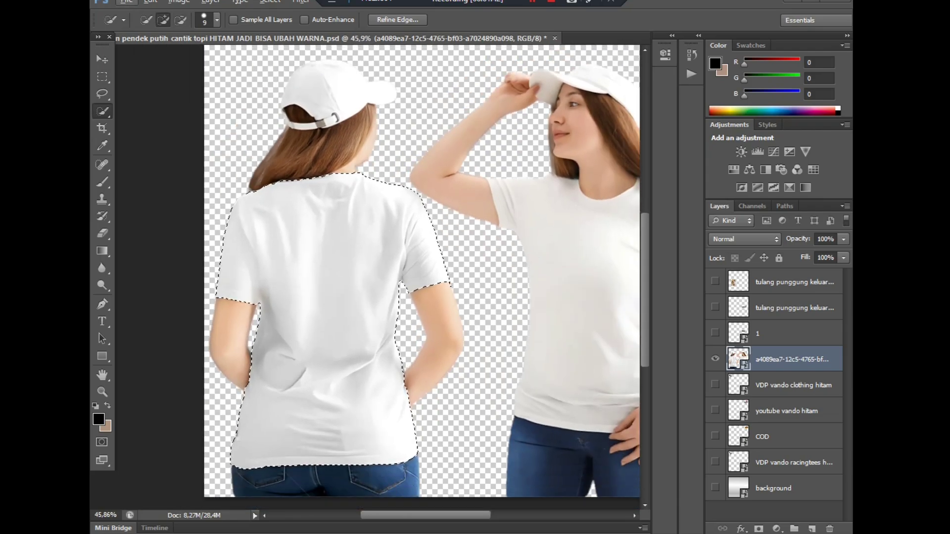
pyautogui.scroll(-1, 436, 248)
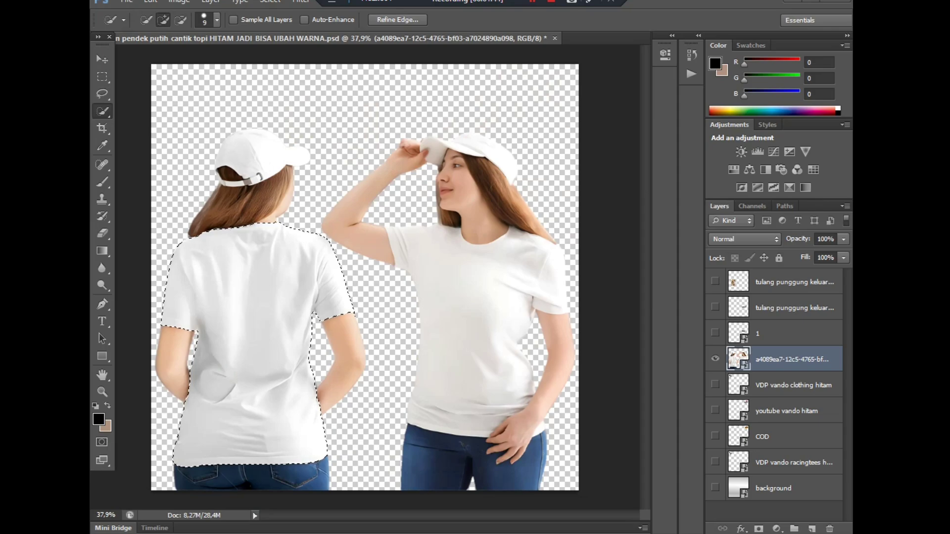
# Reselect the main area of the back-view T-shirt with the Magic Wand at tolerance 32.
pyautogui.rightClick(102, 111)
pyautogui.click(164, 121)
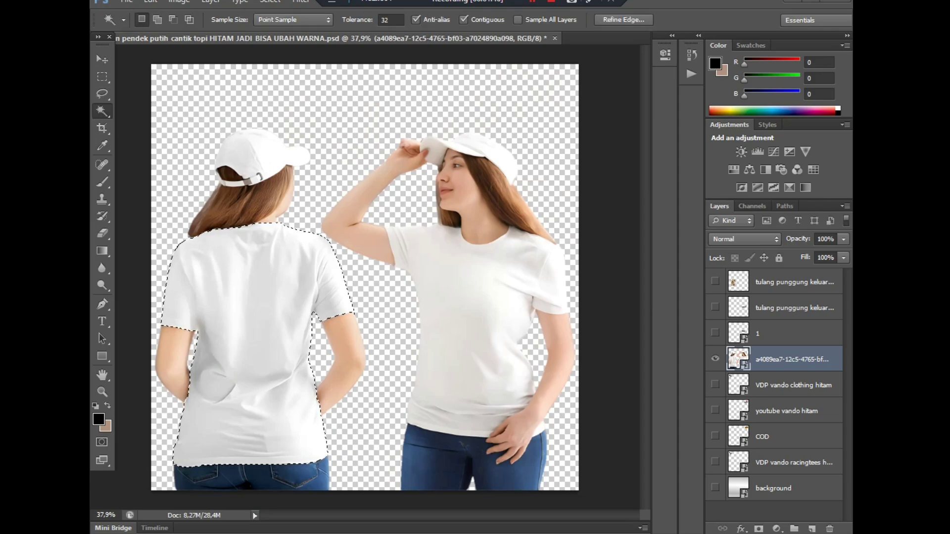
pyautogui.click(470, 302)
pyautogui.click(465, 307)
pyautogui.click(262, 297)
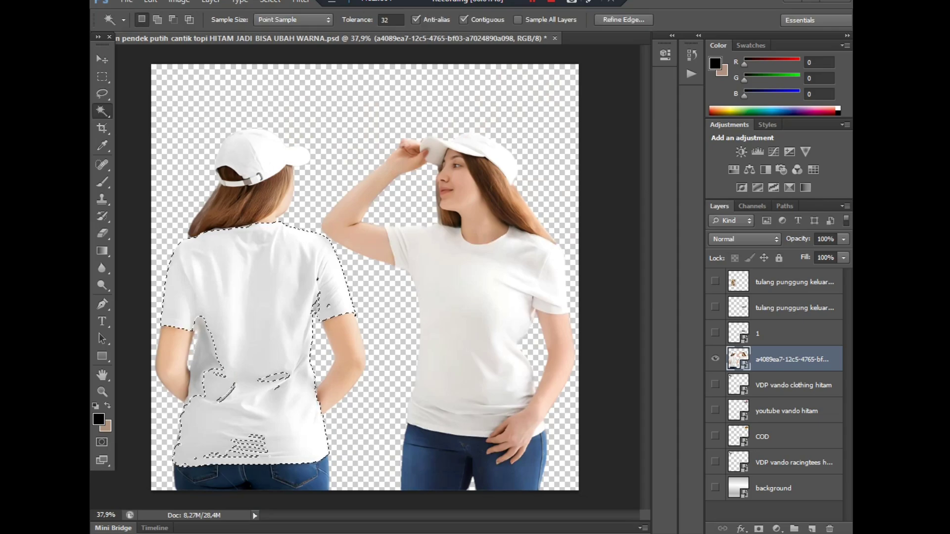
# Add the missing folds of the back-view T-shirt with Quick Selection and subtract the spill into the transparent background.
pyautogui.press('alt')
pyautogui.rightClick(102, 111)
pyautogui.click(171, 109)
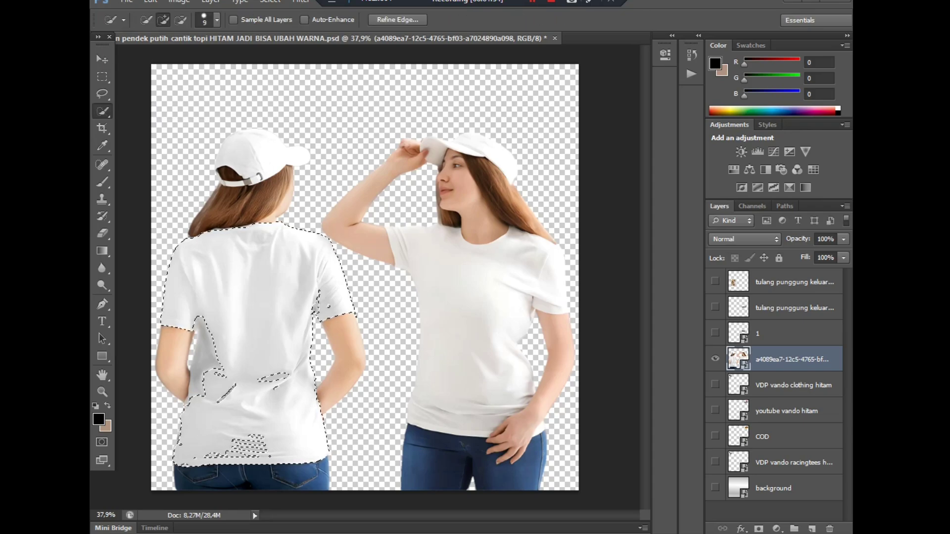
pyautogui.click(204, 354)
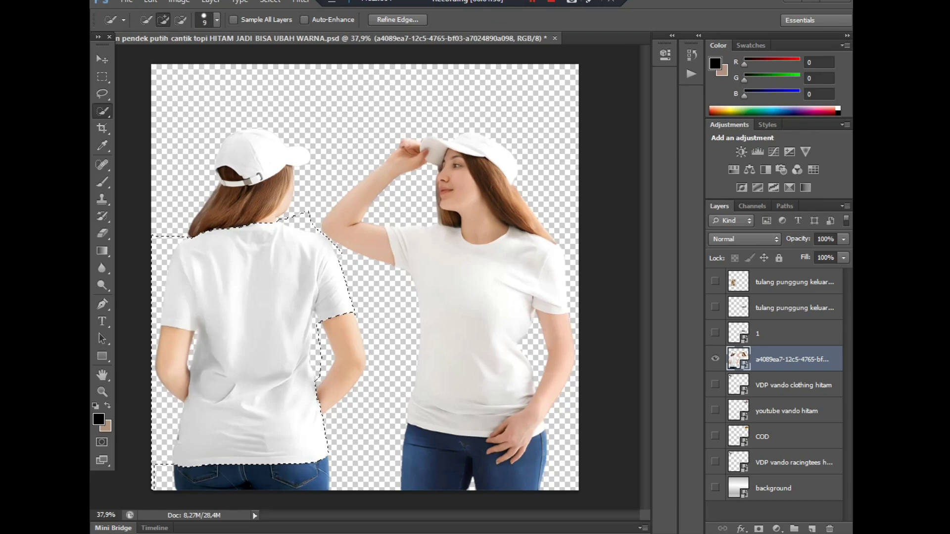
pyautogui.press('alt')
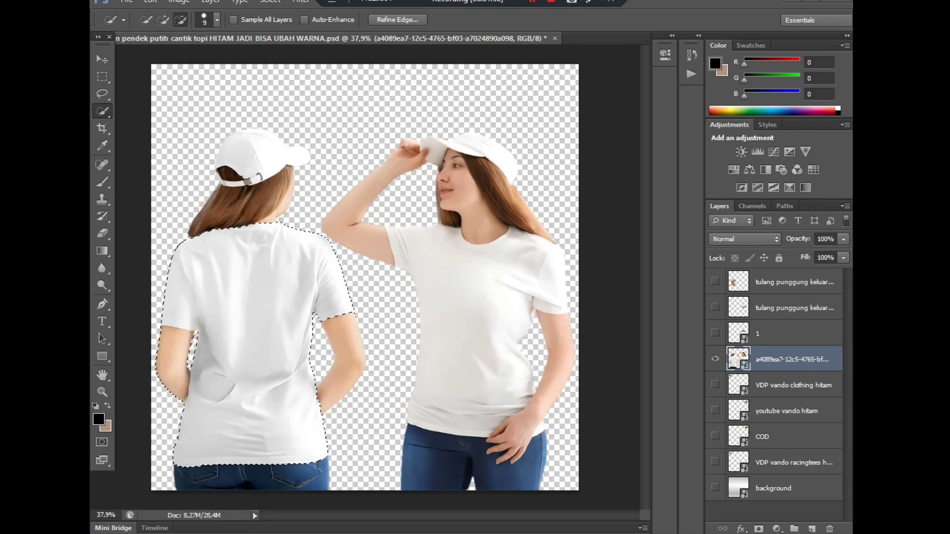
# Add the front-view T-shirt to the selection, undoing strokes that spill outside the fabric.
pyautogui.moveTo(472, 324)
pyautogui.mouseDown()
pyautogui.moveTo(470, 282)
pyautogui.moveTo(520, 302)
pyautogui.moveTo(465, 257)
pyautogui.moveTo(444, 282)
pyautogui.moveTo(450, 363)
pyautogui.mouseUp()
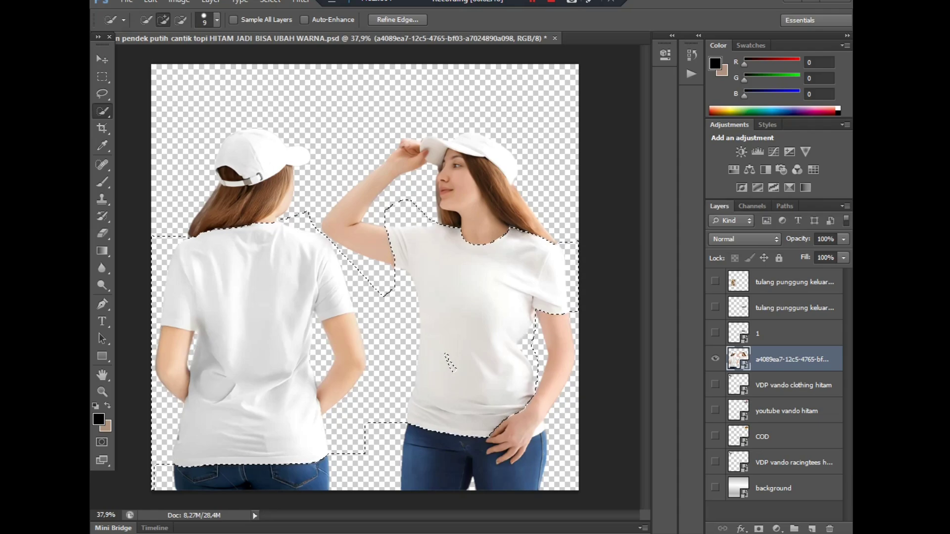
pyautogui.hotkey('ctrl', 'z')
pyautogui.hotkey('ctrl', 'z')
pyautogui.scroll(2, 447, 357)
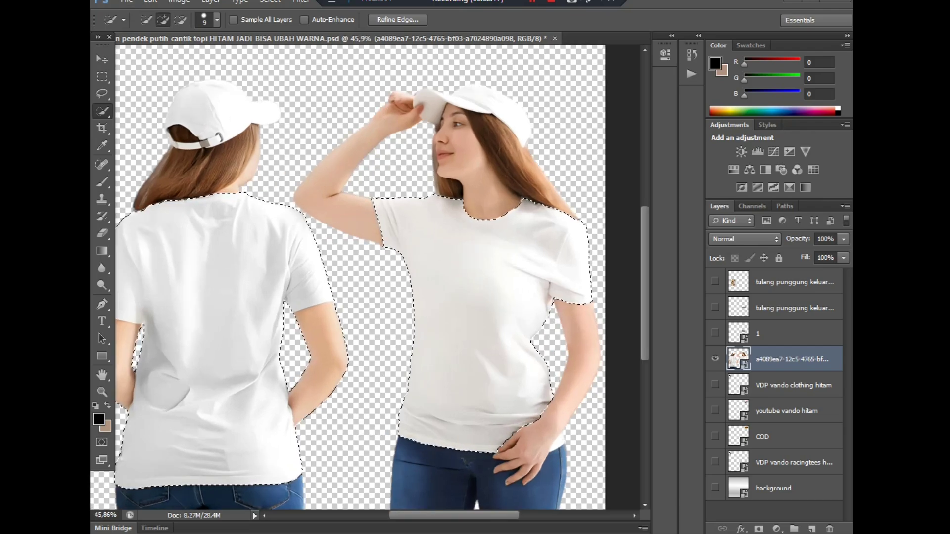
# Add the small piece of fabric beside the front-view model's hand to the selection.
pyautogui.scroll(-2, 449, 385)
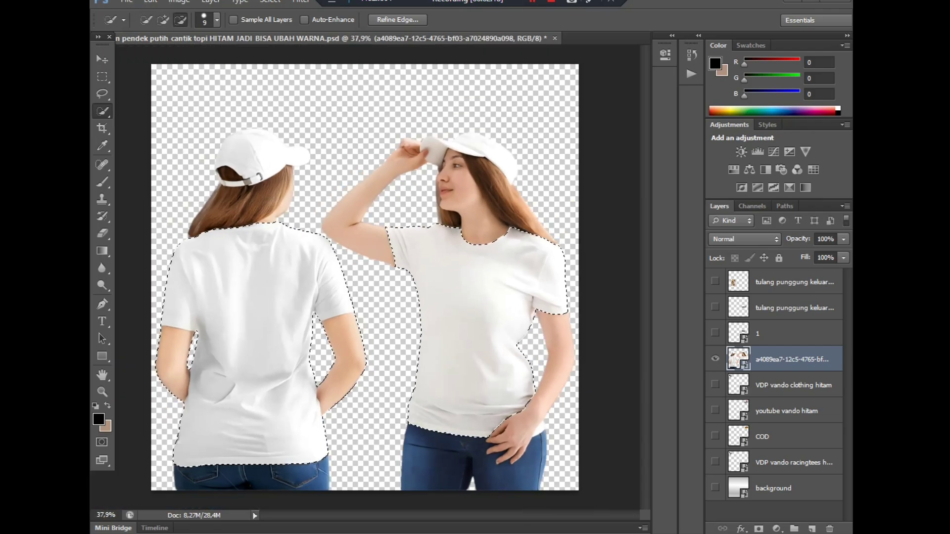
pyautogui.scroll(3, 542, 430)
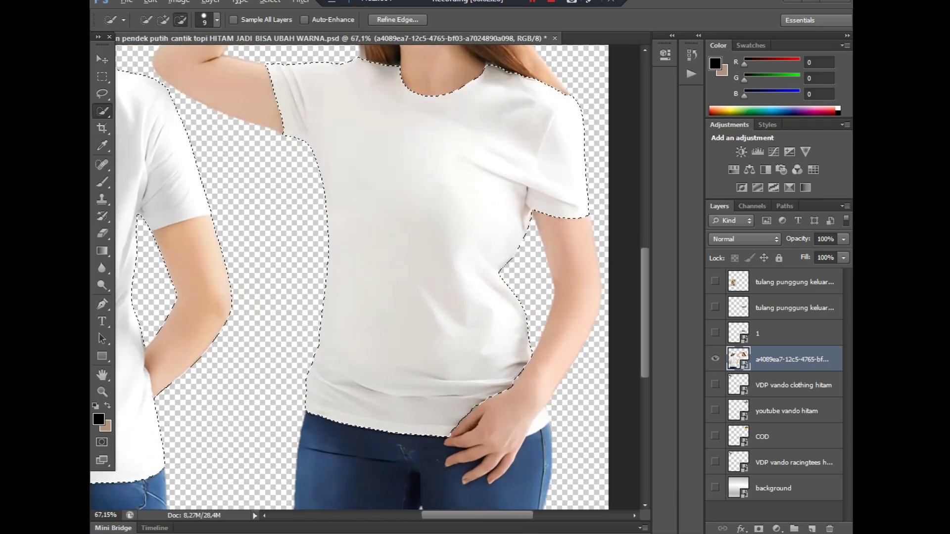
pyautogui.click(538, 425)
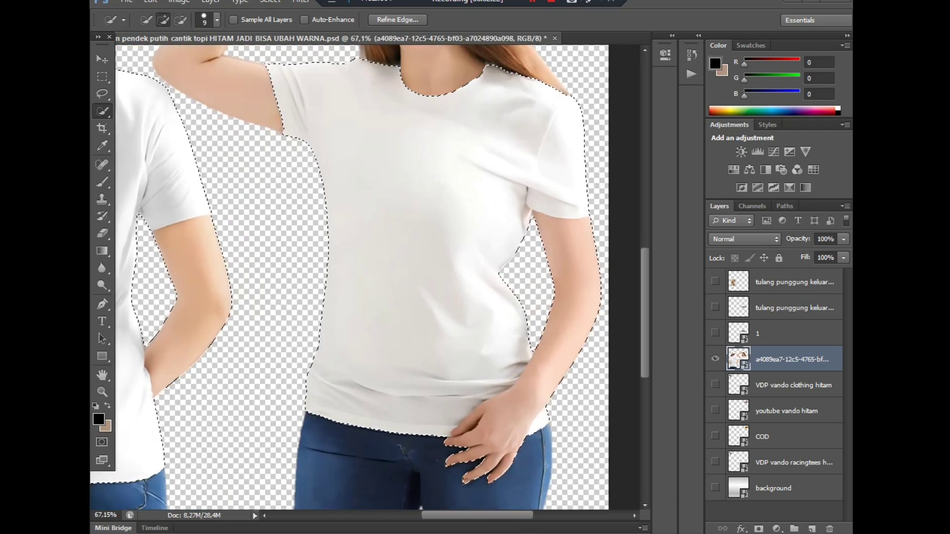
# Subtract the back-view model's right arm from the T-shirt selection.
pyautogui.scroll(-3, 522, 404)
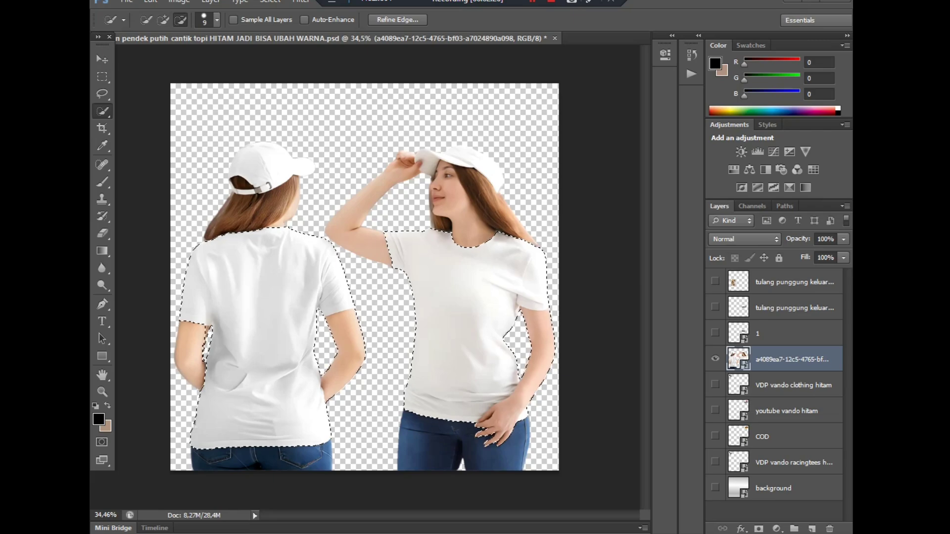
pyautogui.scroll(2, 237, 316)
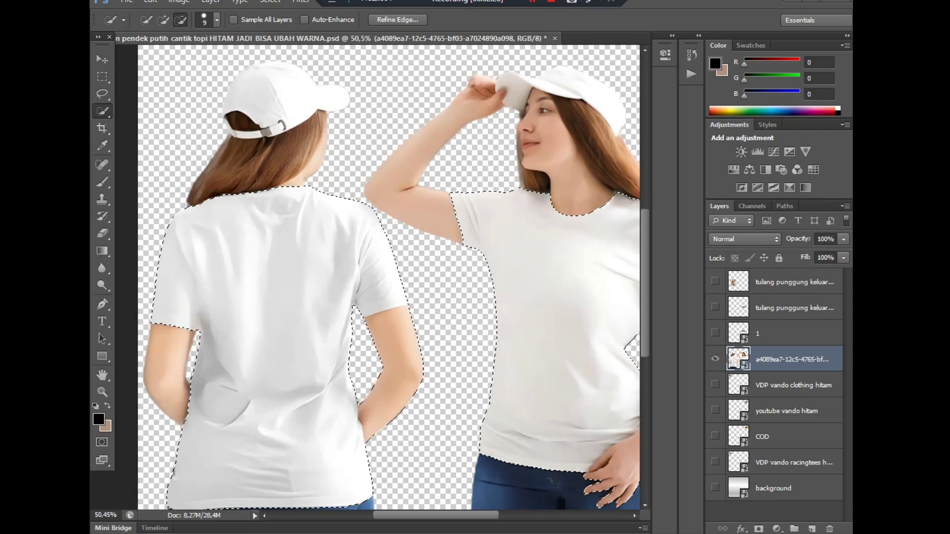
pyautogui.moveTo(389, 317)
pyautogui.mouseDown()
pyautogui.moveTo(396, 346)
pyautogui.moveTo(377, 411)
pyautogui.mouseUp()
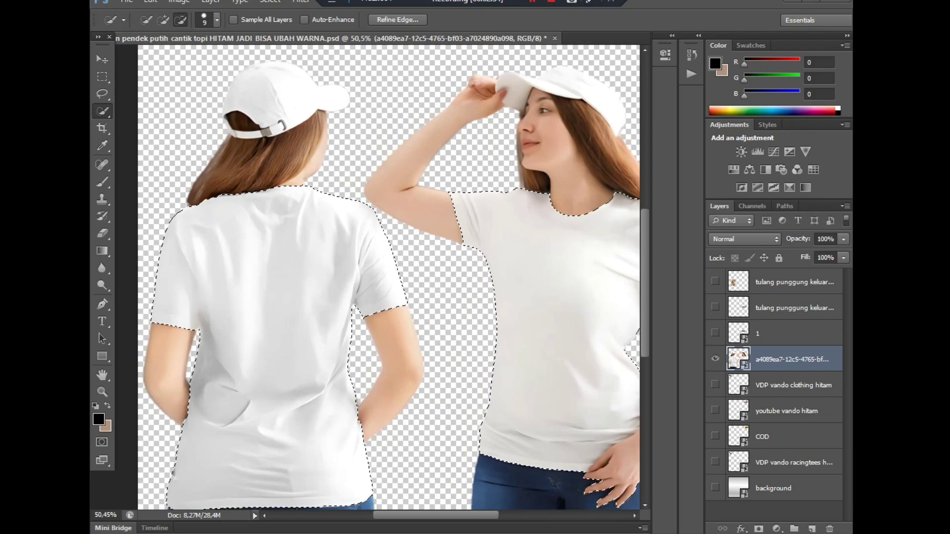
# Subtract the front-view model's lowered arm and hand from the T-shirt selection.
pyautogui.scroll(-3, 378, 403)
pyautogui.scroll(-1, 364, 277)
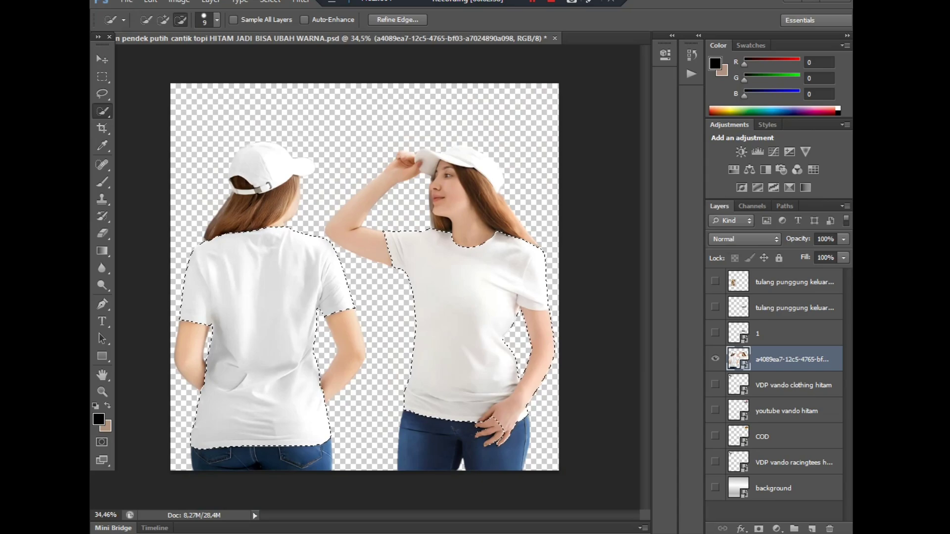
pyautogui.moveTo(501, 425)
pyautogui.mouseDown()
pyautogui.moveTo(524, 393)
pyautogui.moveTo(529, 329)
pyautogui.mouseUp()
pyautogui.scroll(4, 469, 381)
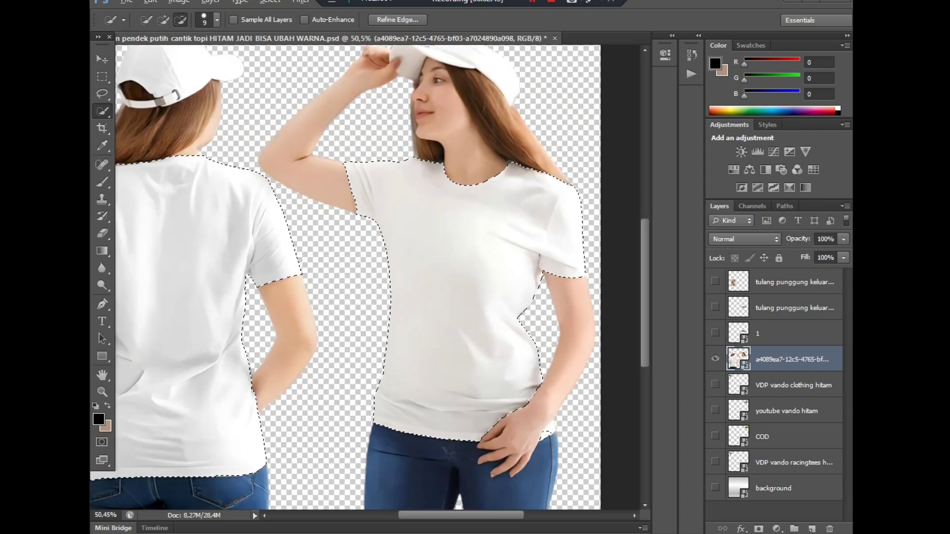
# Refine the selection of the small fabric piece between the front-view model's hand and hip, undoing strokes that spill outside it.
pyautogui.scroll(3, 544, 430)
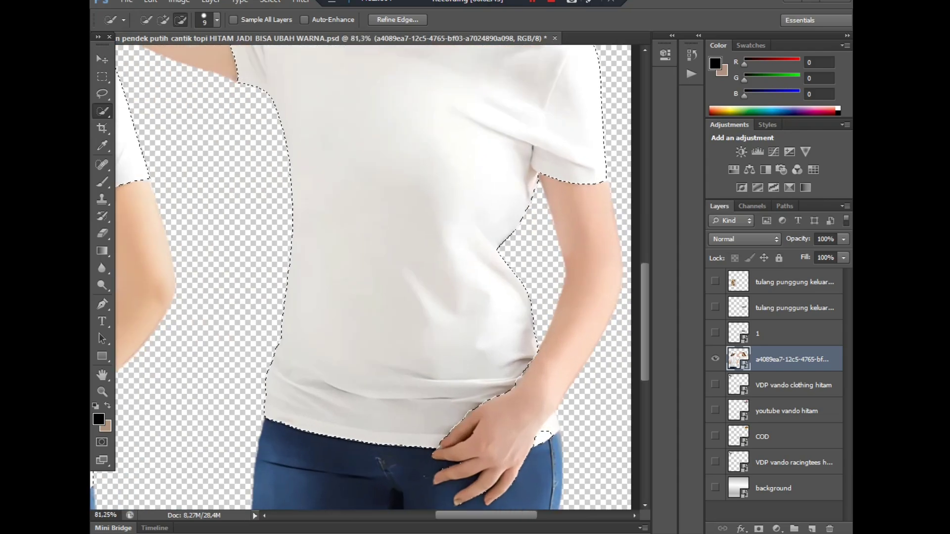
pyautogui.click(550, 429)
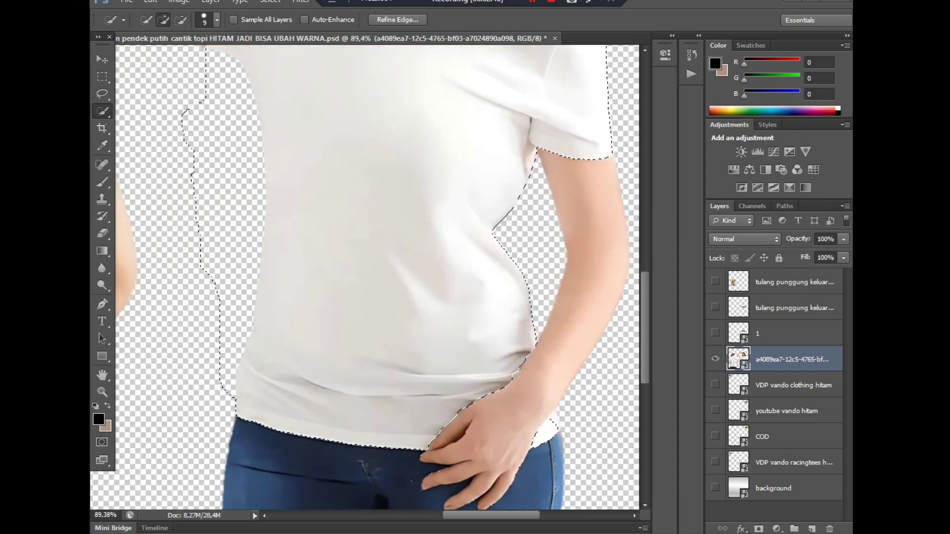
pyautogui.hotkey('ctrl', 'z')
pyautogui.click(551, 427)
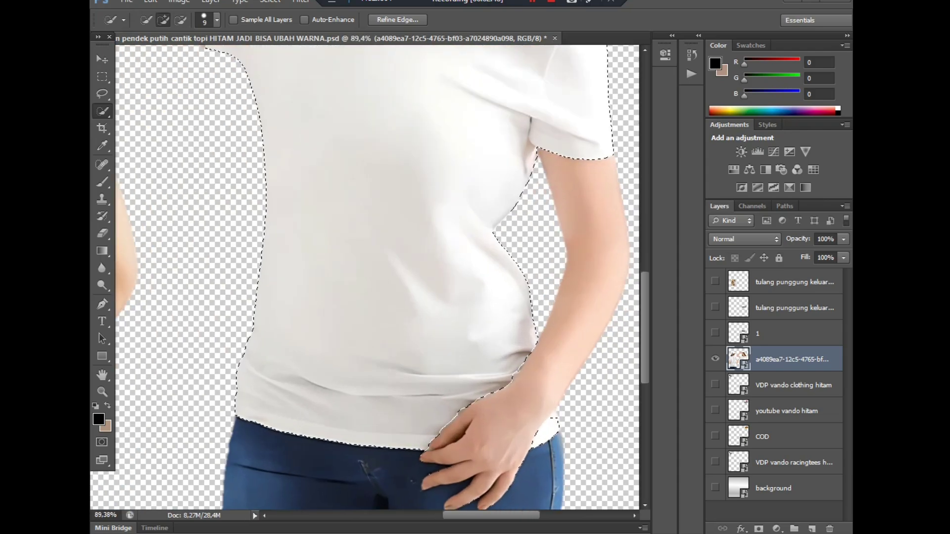
pyautogui.hotkey('ctrl', 'z')
pyautogui.scroll(4, 550, 427)
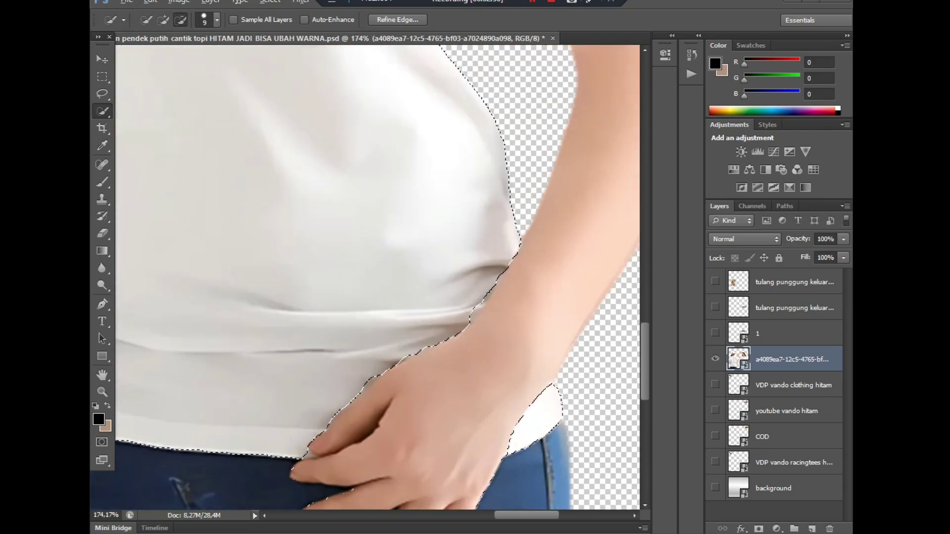
pyautogui.click(550, 428)
pyautogui.scroll(-3, 550, 428)
pyautogui.scroll(-5, 376, 277)
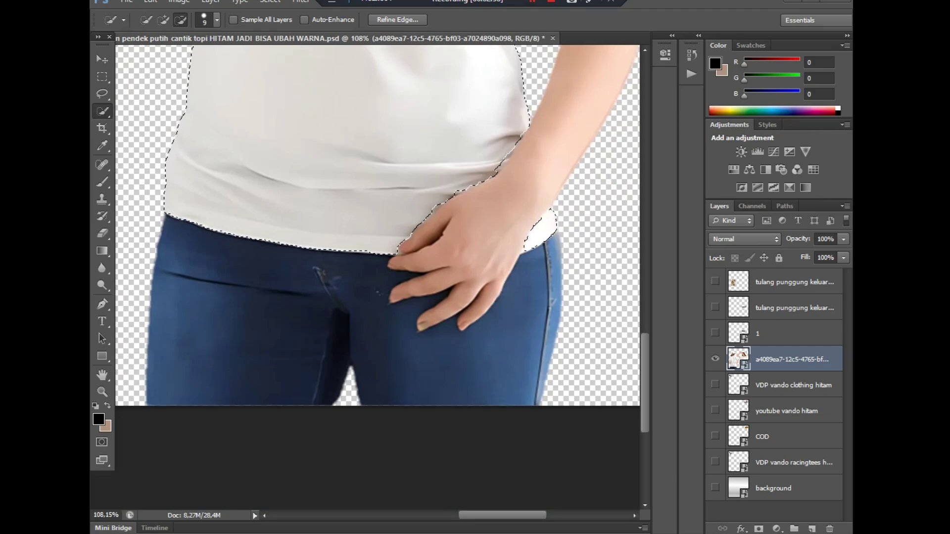
# Refine the selection edge where the front-view T-shirt's hem meets the model's fingertips, adding missing fabric and subtracting skin.
pyautogui.click(163, 20)
pyautogui.scroll(3, 387, 254)
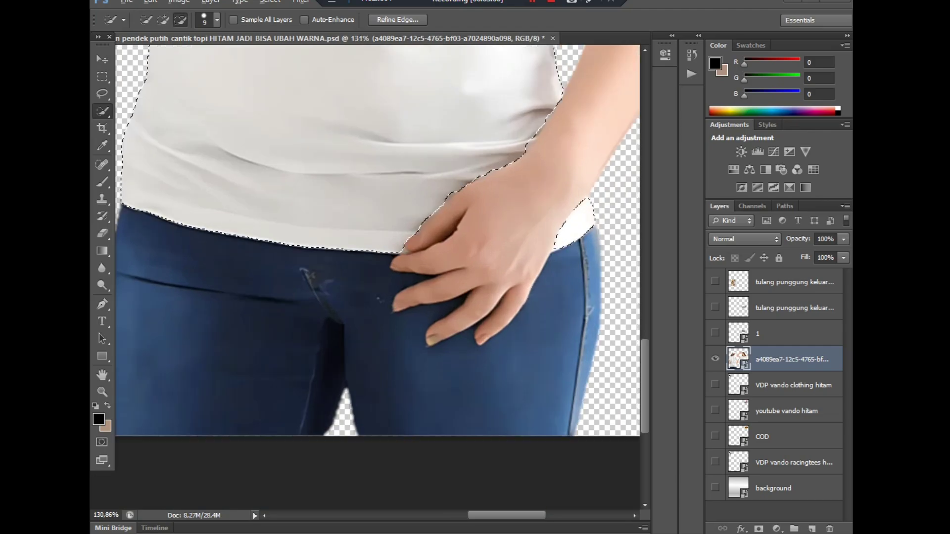
pyautogui.click(412, 249)
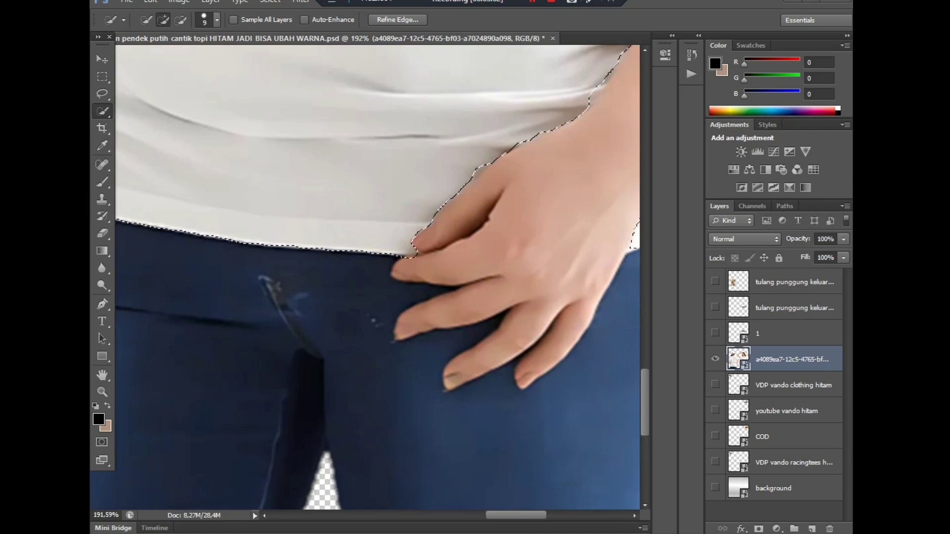
pyautogui.keyDown('alt'); pyautogui.click(419, 245); pyautogui.keyUp('alt')
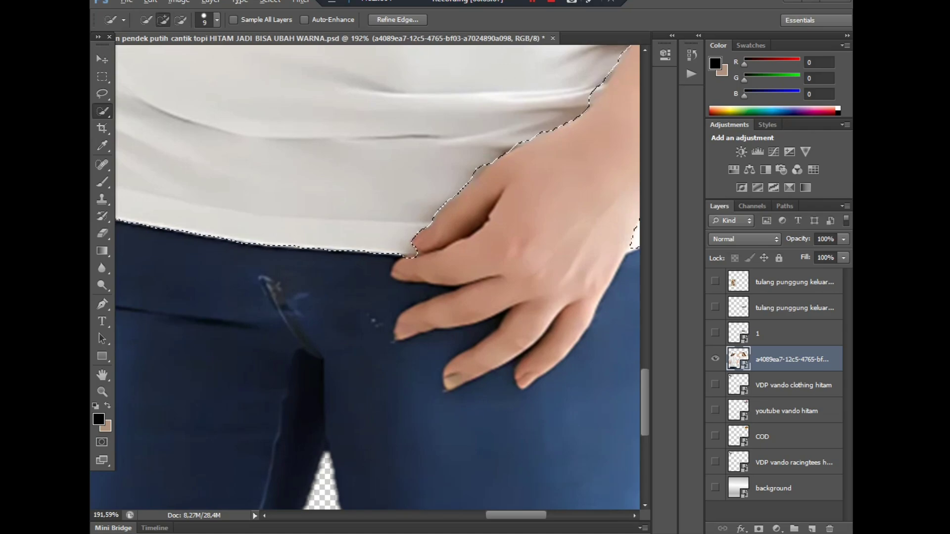
pyautogui.press('alt')
pyautogui.scroll(-2, 524, 200)
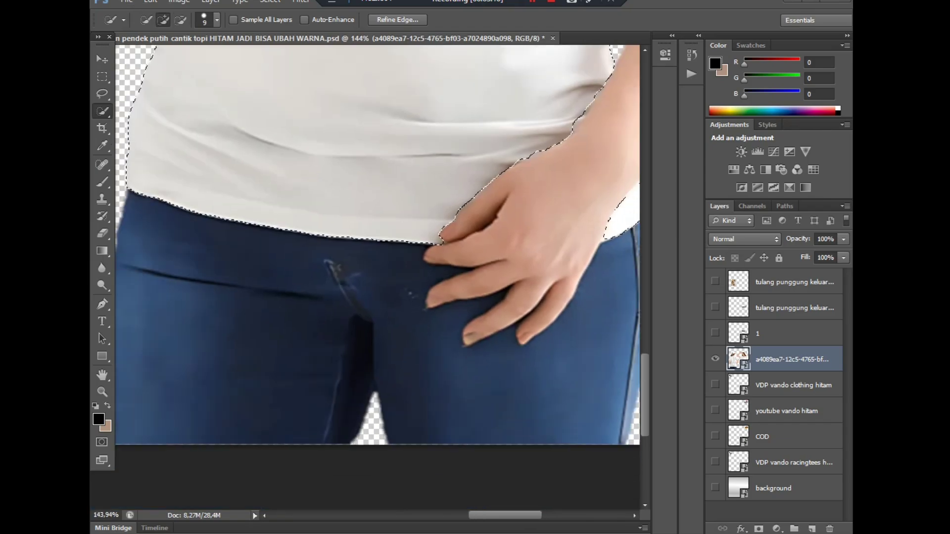
pyautogui.scroll(-2, 594, 203)
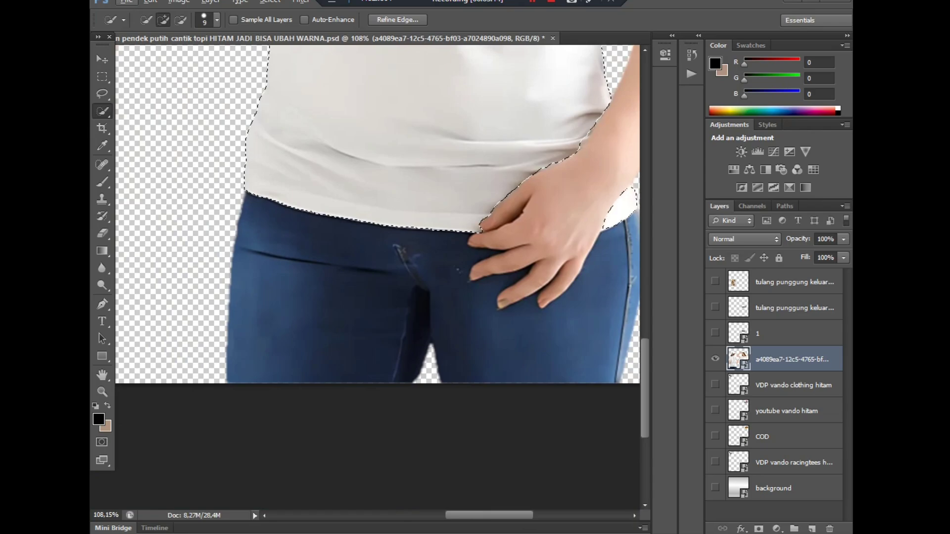
# Clean up the selection edge where the front-view T-shirt meets the model's wrist, subtracting the skin.
pyautogui.scroll(3, 377, 277)
pyautogui.scroll(3, 593, 272)
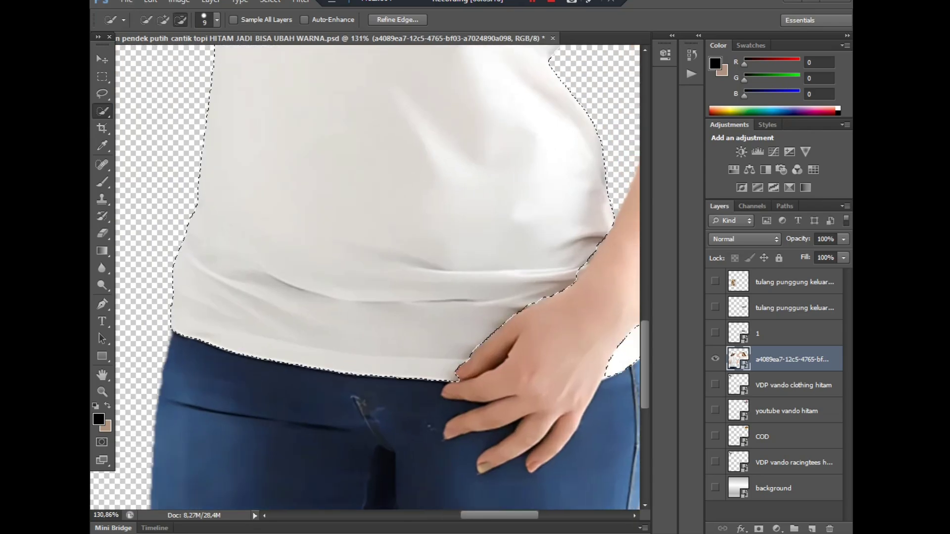
pyautogui.moveTo(585, 268); pyautogui.dragTo(578, 278)
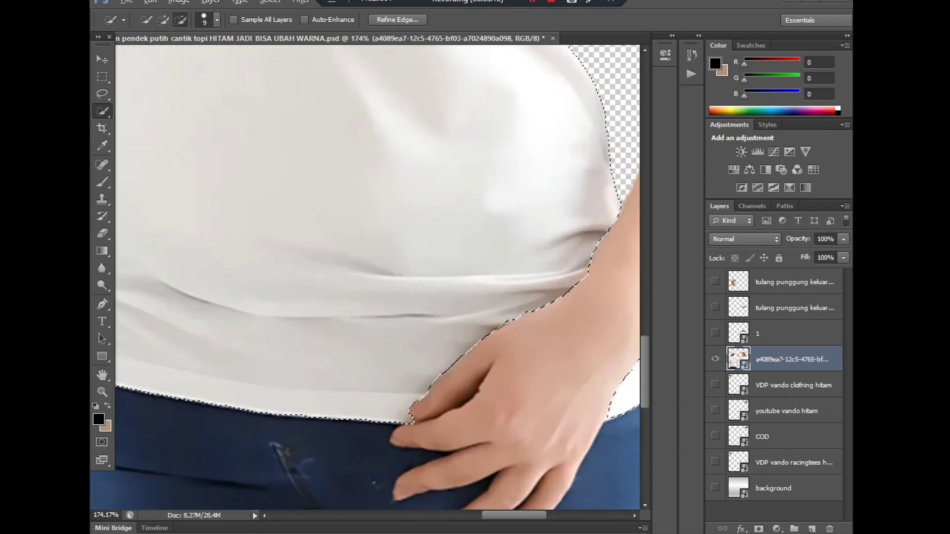
pyautogui.scroll(-5, 599, 278)
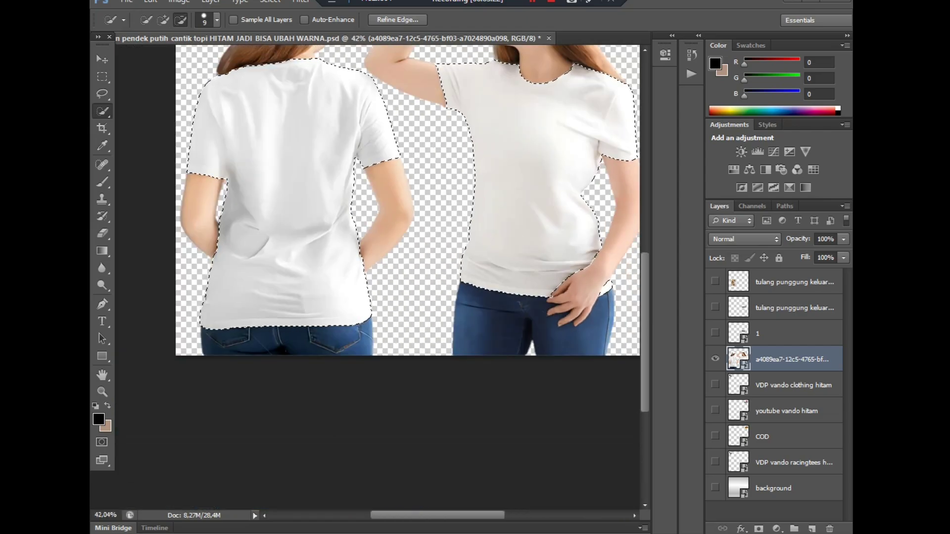
pyautogui.scroll(-1, 364, 277)
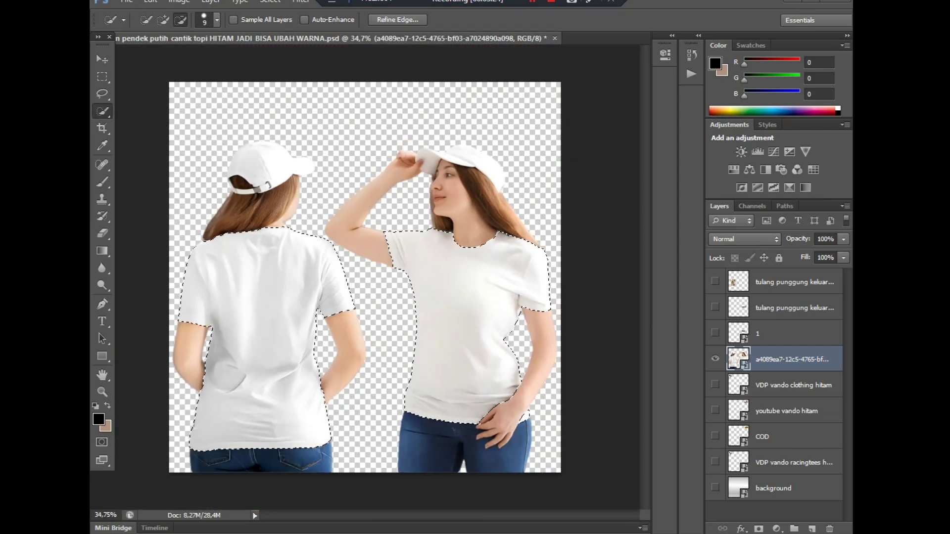
# Refine the front-view T-shirt's shoulder edge below the model's chin, subtracting the hair from the selection.
pyautogui.scroll(3, 487, 248)
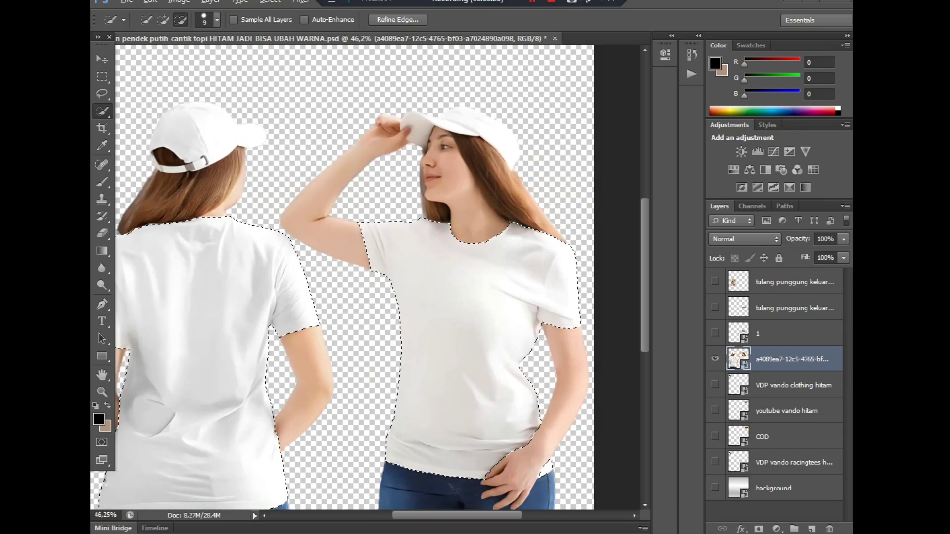
pyautogui.scroll(3, 468, 217)
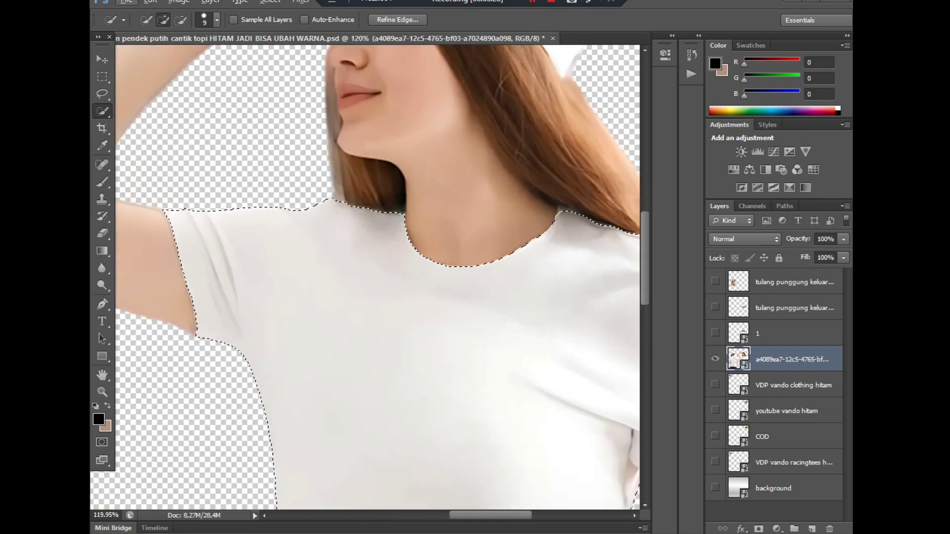
pyautogui.moveTo(349, 201); pyautogui.dragTo(369, 193)
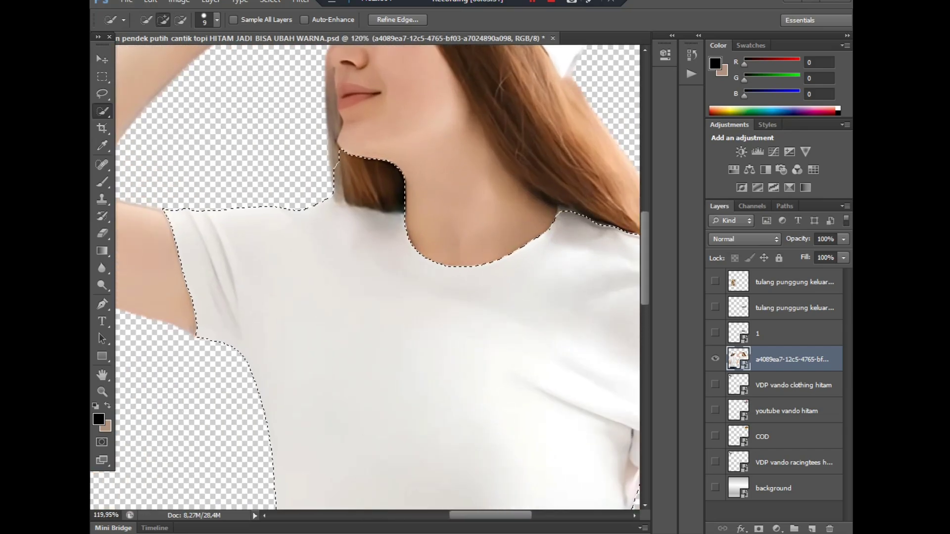
pyautogui.moveTo(344, 162); pyautogui.dragTo(386, 187)
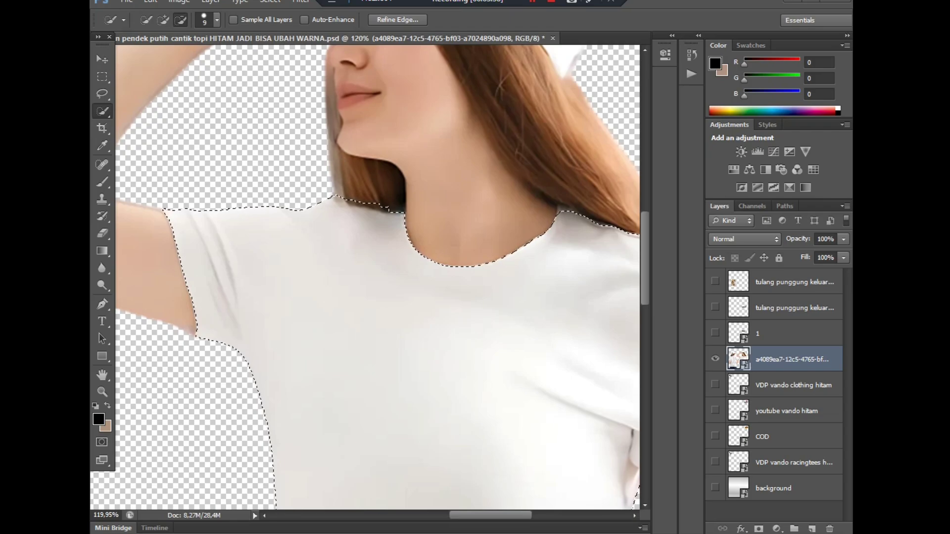
pyautogui.scroll(3, 350, 196)
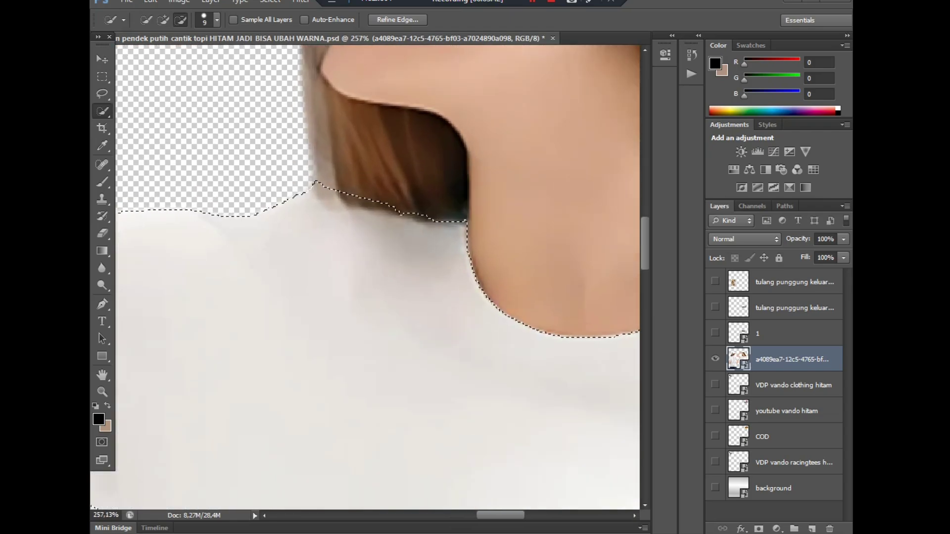
pyautogui.click(324, 196)
pyautogui.hotkey('ctrl', 'z')
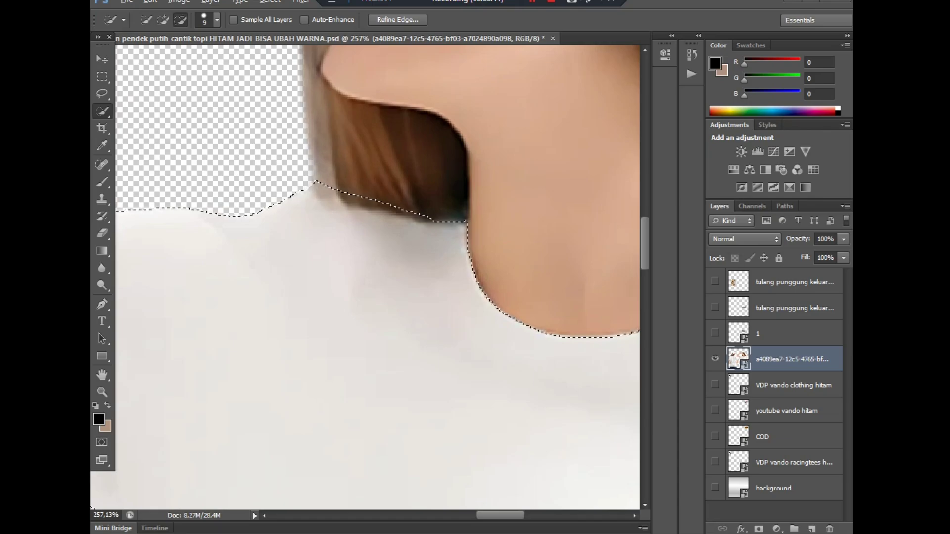
pyautogui.keyDown('alt'); pyautogui.click(325, 187); pyautogui.keyUp('alt')
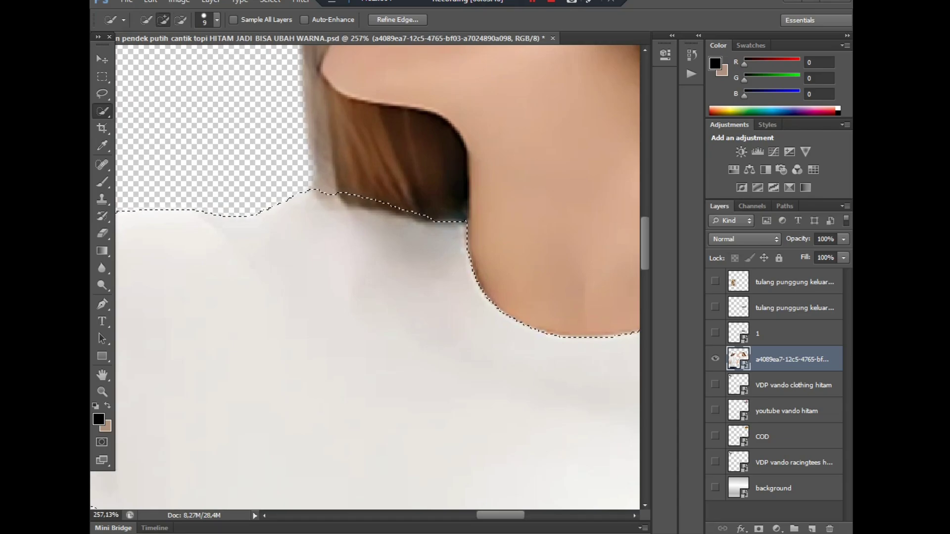
pyautogui.scroll(-8, 543, 305)
pyautogui.scroll(-2, 543, 305)
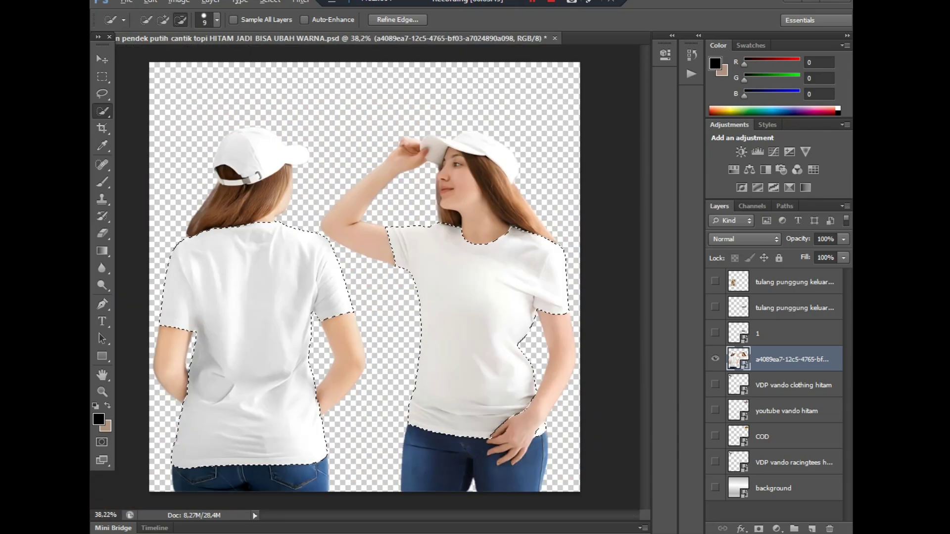
# Refine the selection along the back-view T-shirt's shoulder and collar, subtracting the hair and keeping the fabric edge.
pyautogui.scroll(11, 180, 241)
pyautogui.scroll(3, 218, 219)
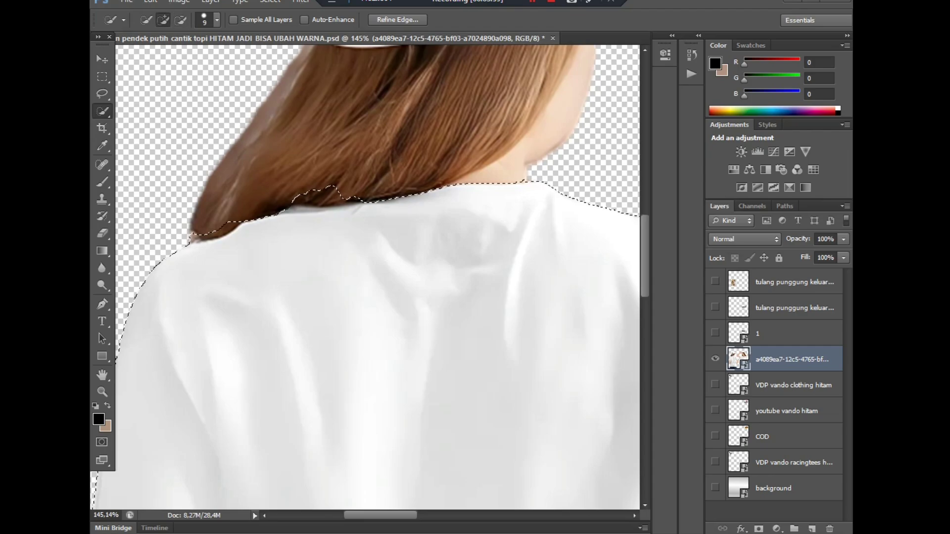
pyautogui.keyDown('alt'); pyautogui.click(152, 250); pyautogui.keyUp('alt')
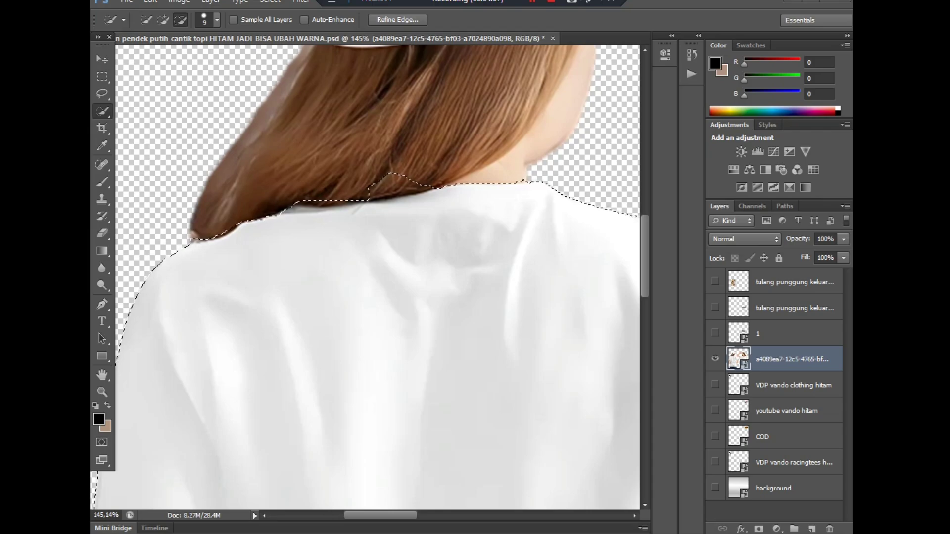
pyautogui.keyDown('alt'); pyautogui.click(361, 199); pyautogui.keyUp('alt')
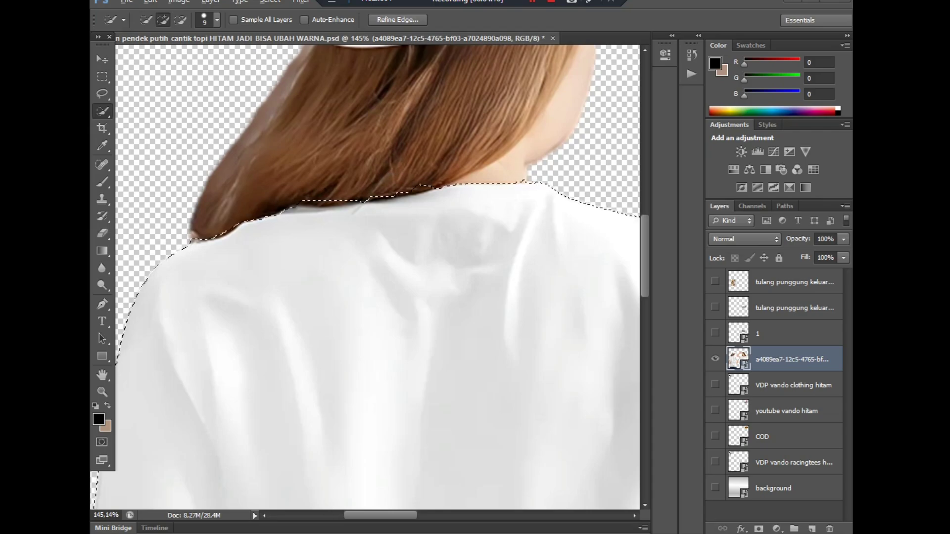
pyautogui.press('alt')
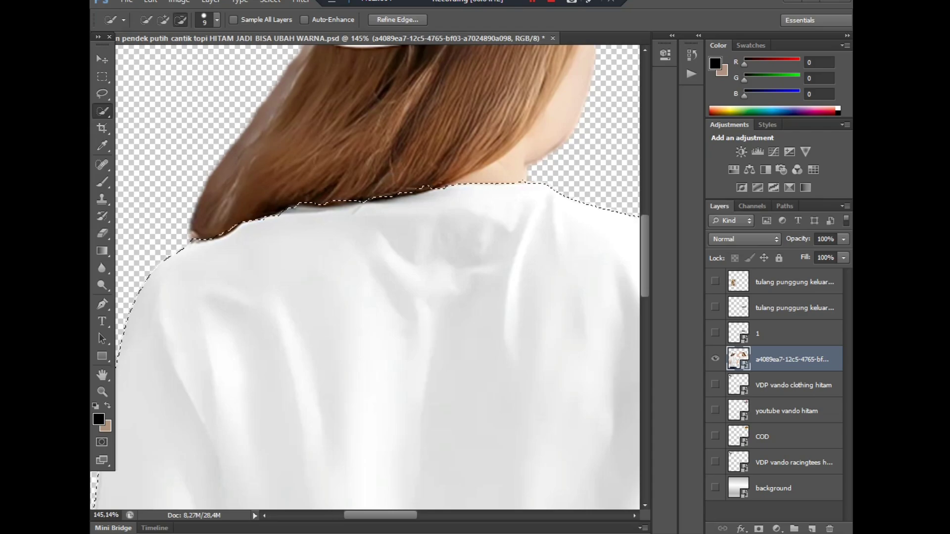
pyautogui.keyDown('alt'); pyautogui.click(267, 213); pyautogui.keyUp('alt')
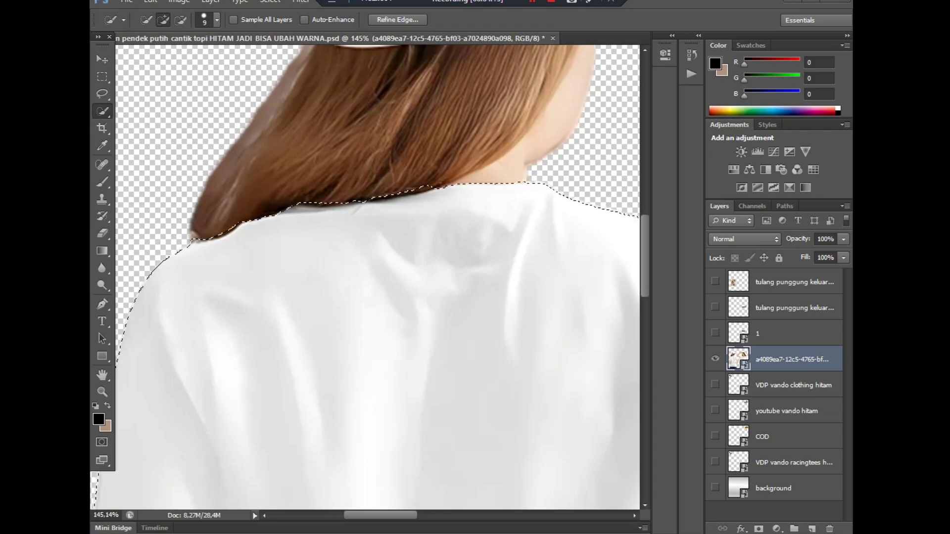
pyautogui.scroll(-1, 450, 236)
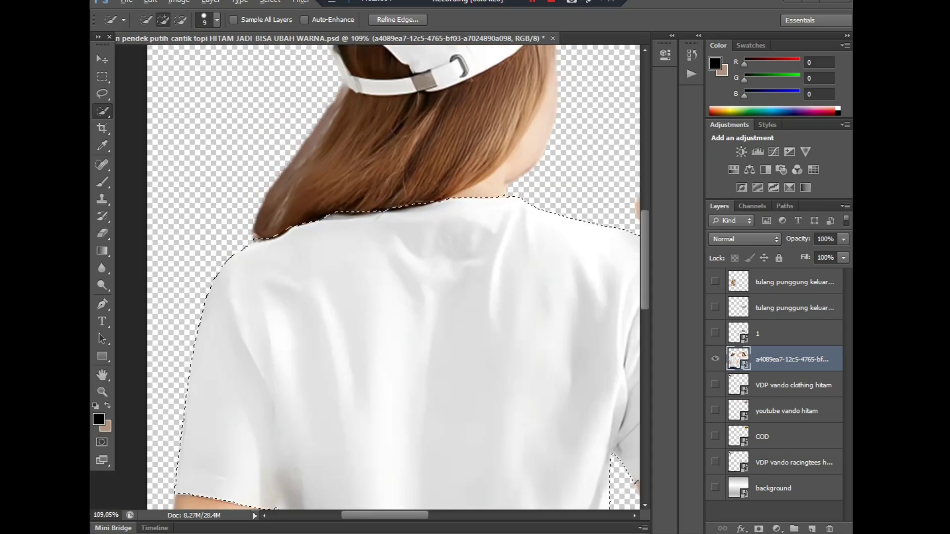
pyautogui.keyDown('alt'); pyautogui.click(479, 197); pyautogui.keyUp('alt')
pyautogui.scroll(-5, 393, 277)
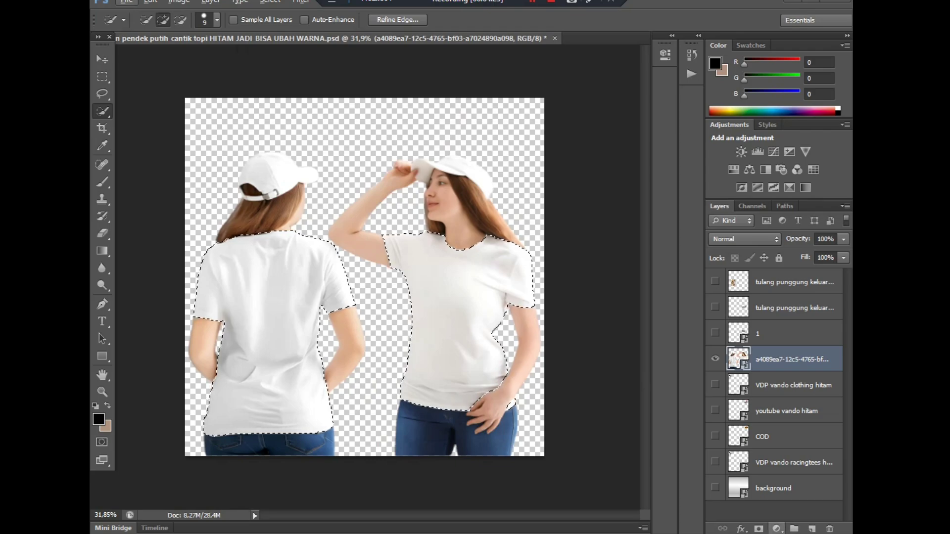
# Add a Hue/Saturation adjustment layer for the selected T-shirts, enable Colorize and set Lightness to -100.
pyautogui.click(777, 528)
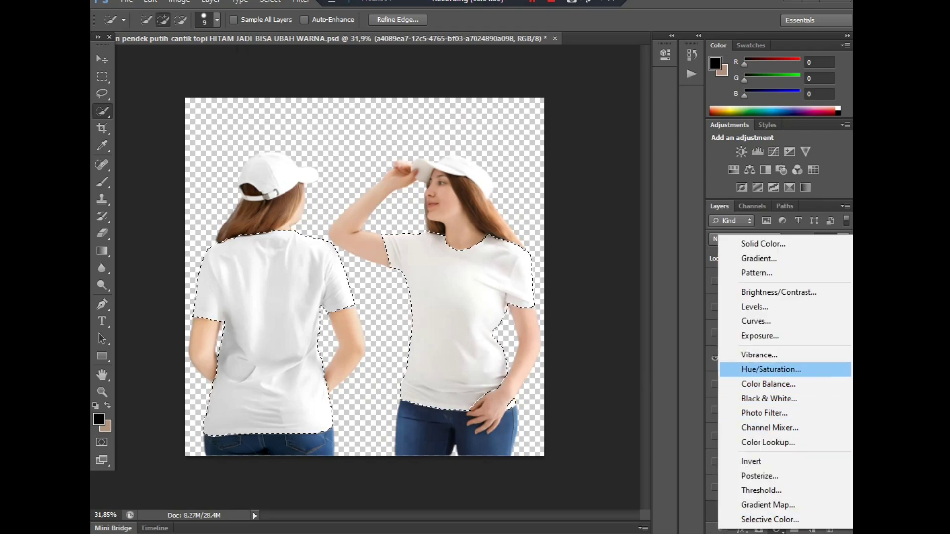
pyautogui.click(771, 370)
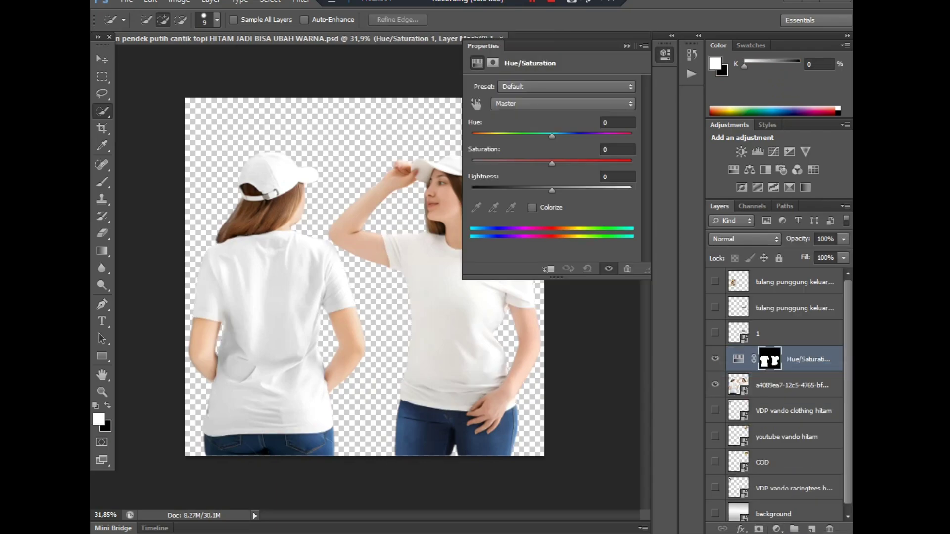
pyautogui.click(533, 208)
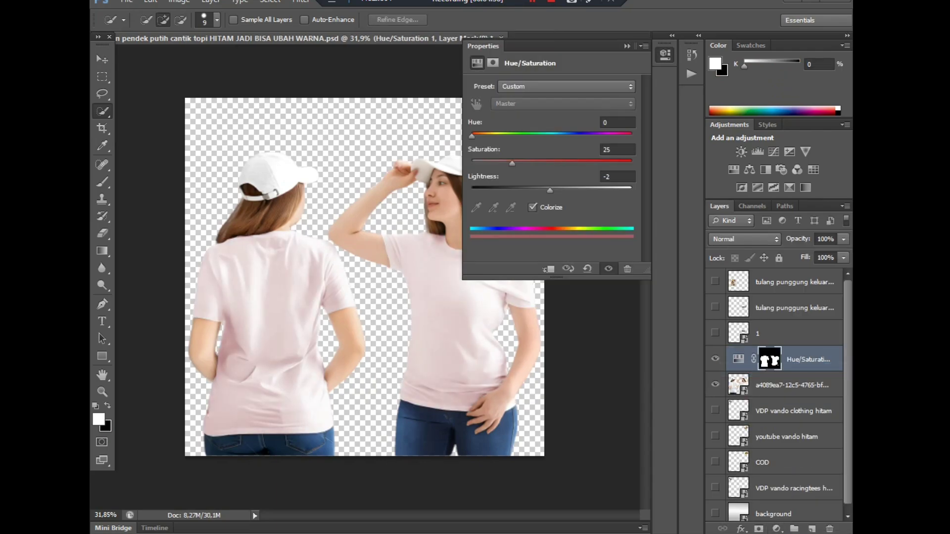
pyautogui.moveTo(550, 190); pyautogui.dragTo(472, 191)
pyautogui.scroll(3, 385, 291)
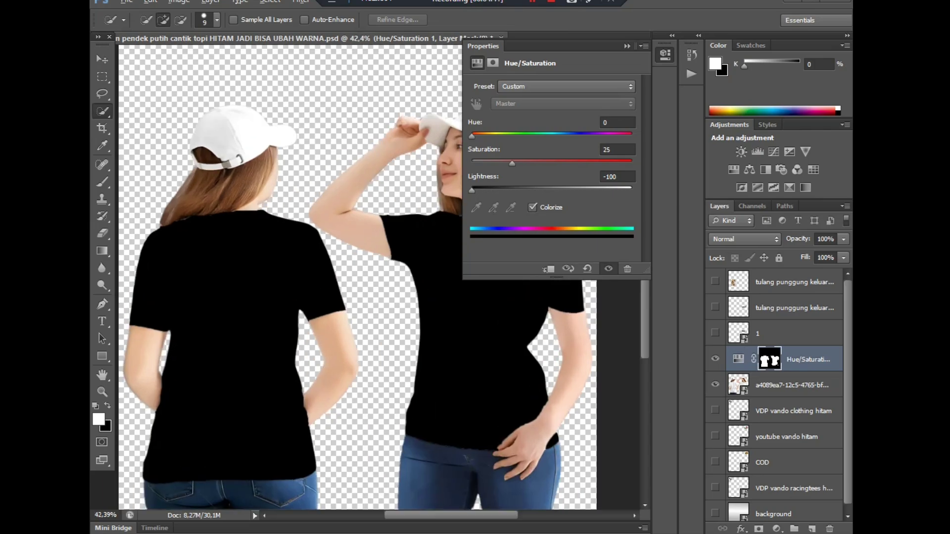
# Test recolouring the T-shirts with Hue 158 and Lightness -13 in the Hue/Saturation adjustment, and return Lightness to -100.
pyautogui.scroll(-4, 356, 277)
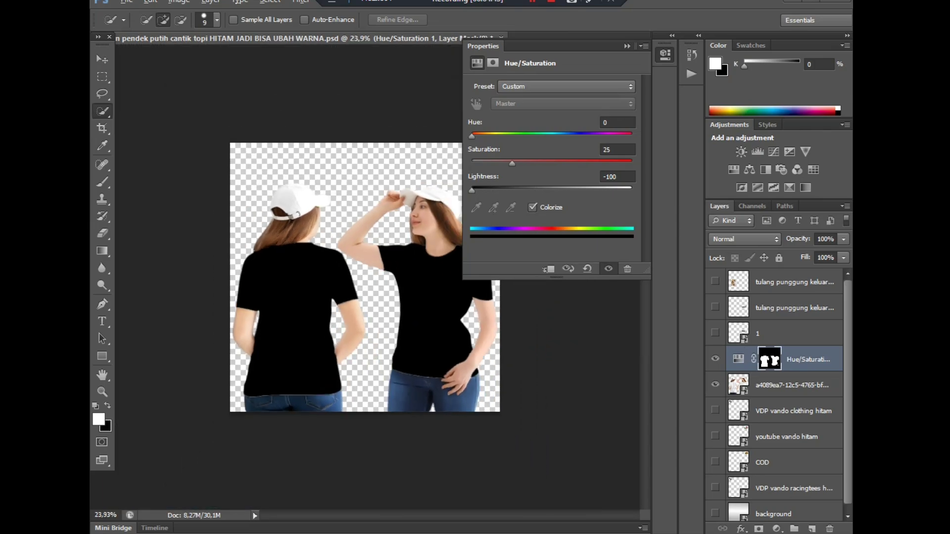
pyautogui.click(627, 46)
pyautogui.scroll(6, 370, 275)
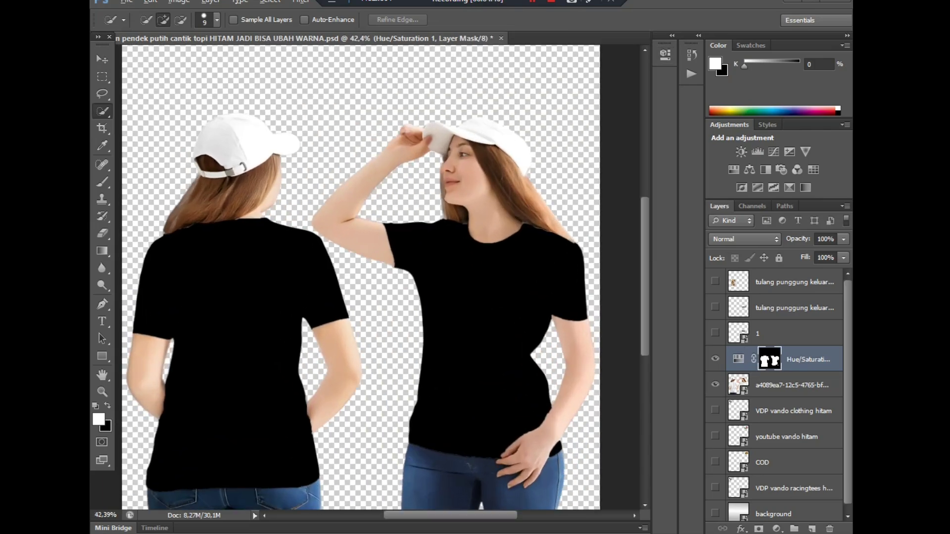
pyautogui.scroll(-2, 361, 277)
pyautogui.doubleClick(738, 359)
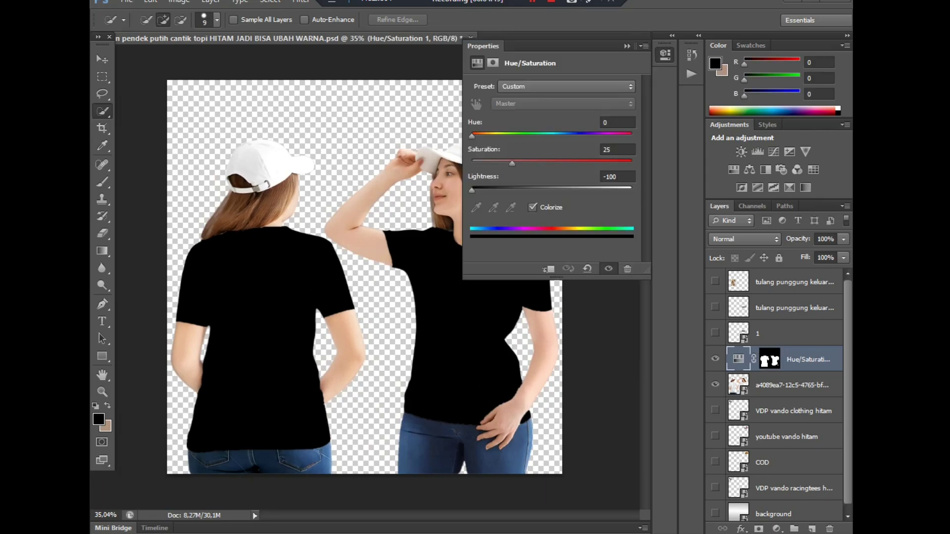
pyautogui.moveTo(472, 190); pyautogui.dragTo(542, 190)
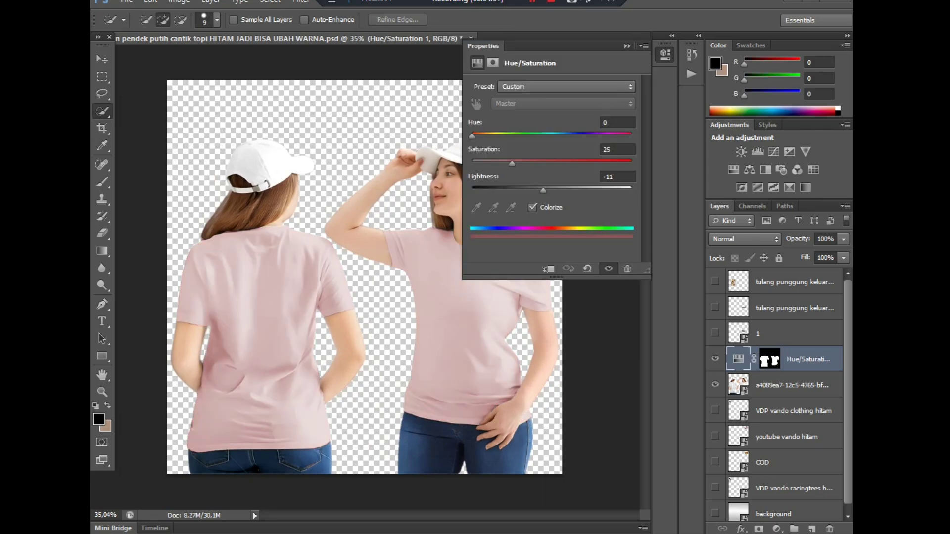
pyautogui.moveTo(471, 135); pyautogui.dragTo(530, 135)
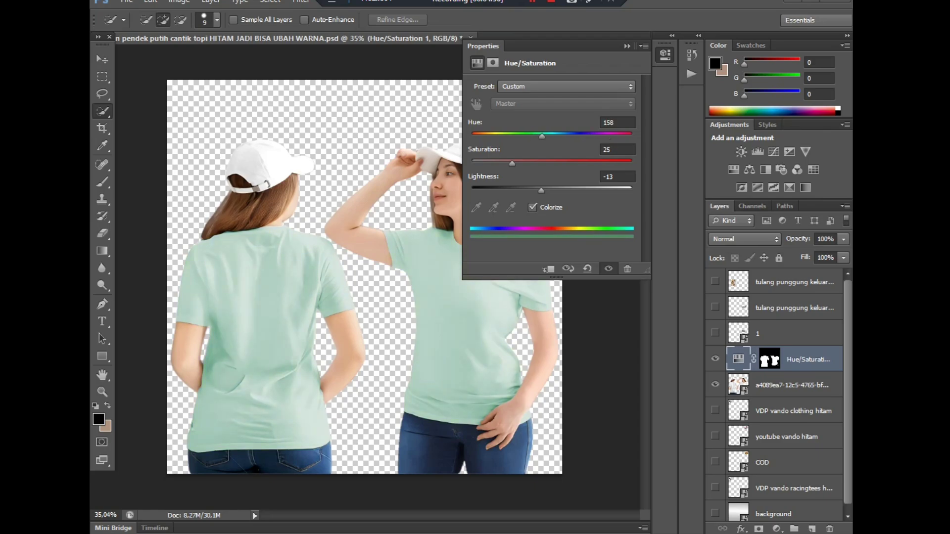
pyautogui.moveTo(540, 190); pyautogui.dragTo(472, 190)
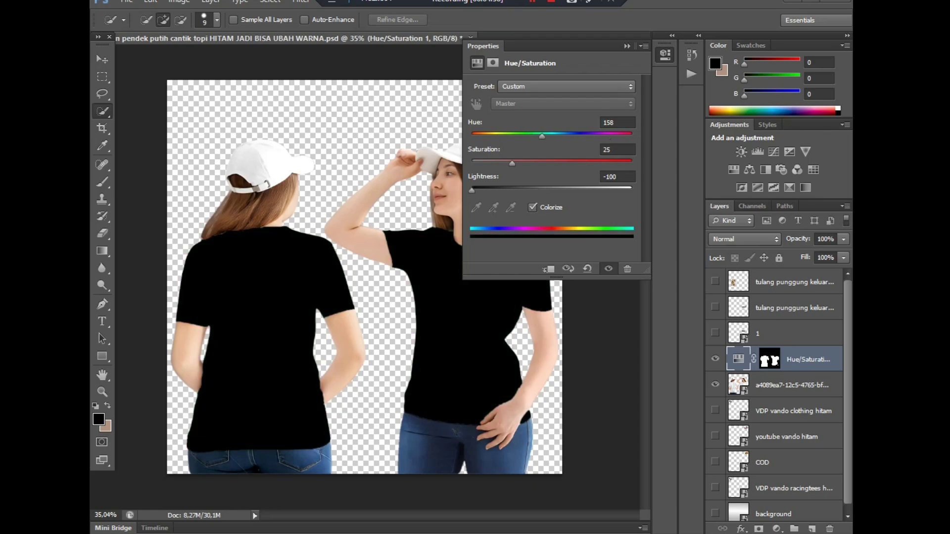
# Clip the Hue/Saturation adjustment to the model photo layer and inspect the edges of the black T-shirts.
pyautogui.click(547, 268)
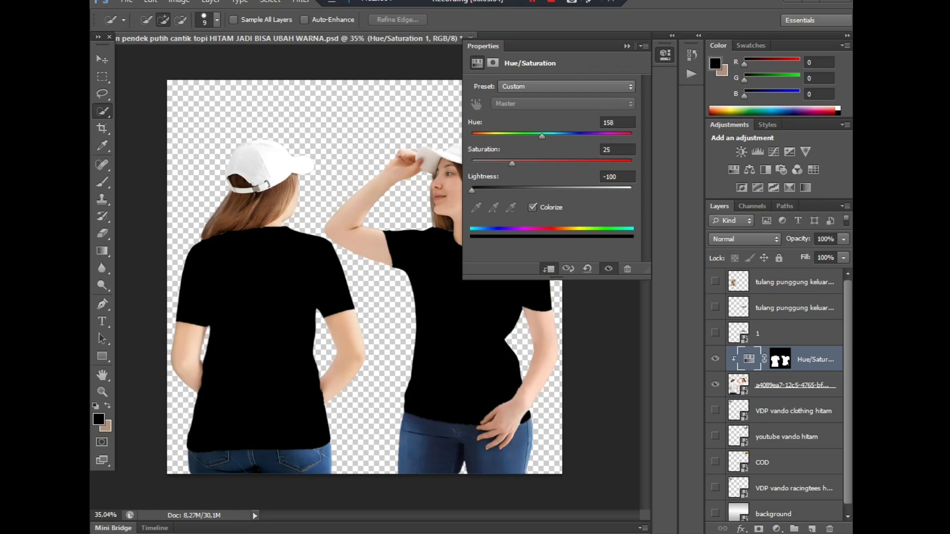
pyautogui.click(628, 46)
pyautogui.scroll(-3, 365, 277)
pyautogui.scroll(4, 365, 277)
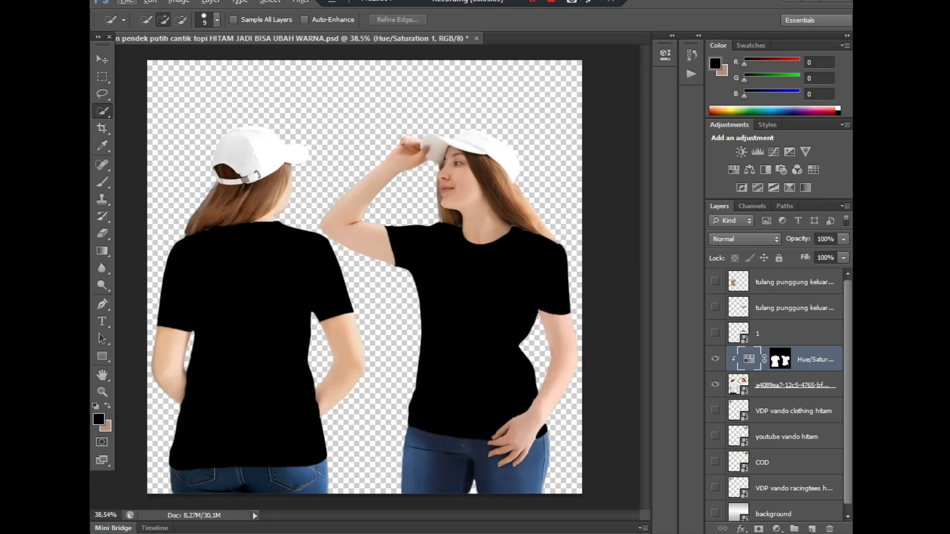
pyautogui.scroll(-1, 490, 213)
pyautogui.scroll(4, 489, 213)
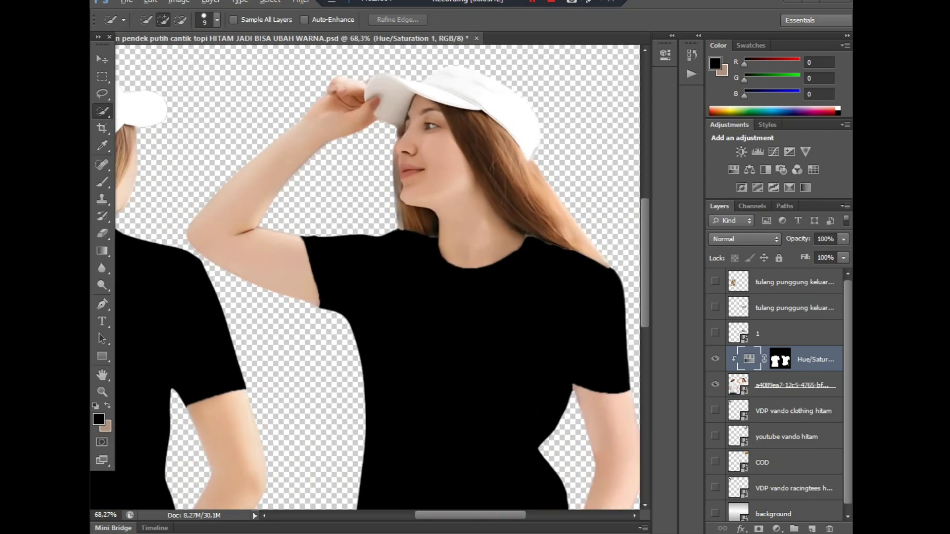
pyautogui.scroll(3, 534, 232)
pyautogui.scroll(-4, 568, 260)
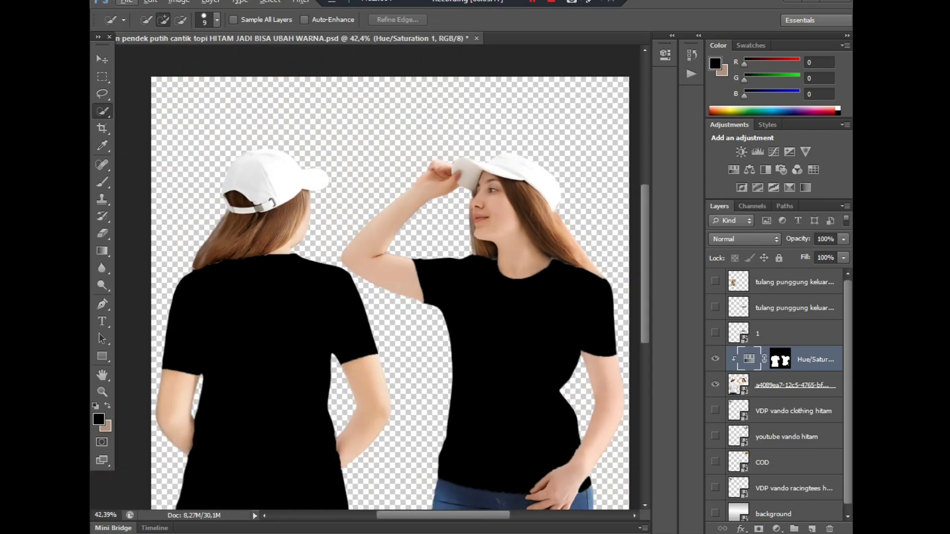
# Undo the clipping, the colour settings and the Hue/Saturation layer itself to bring back the selection around both T-shirts.
pyautogui.hotkey('ctrl', 'alt', 'z')
pyautogui.hotkey('ctrl', 'alt', 'z')
pyautogui.hotkey('ctrl', 'alt', 'z')
pyautogui.hotkey('ctrl', 'alt', 'z')
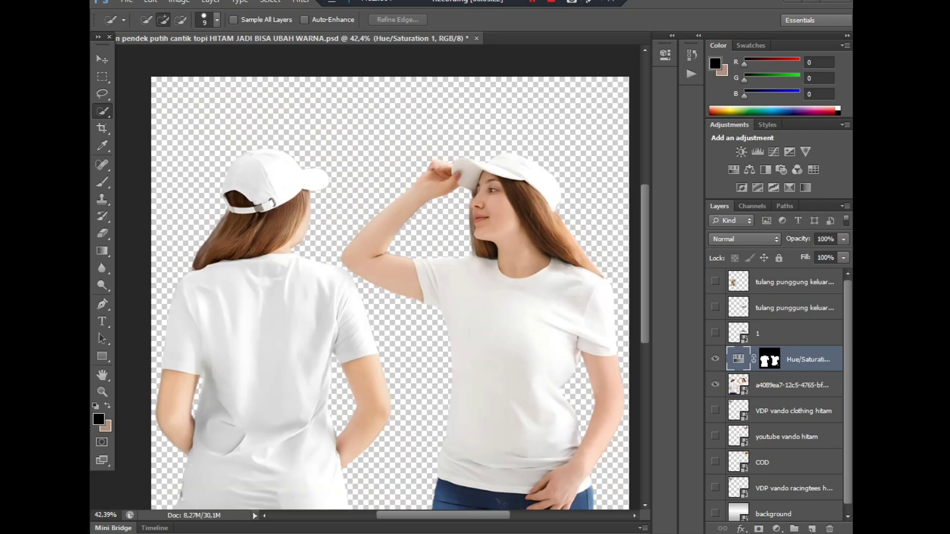
pyautogui.hotkey('ctrl', 'alt', 'z')
pyautogui.scroll(3, 515, 253)
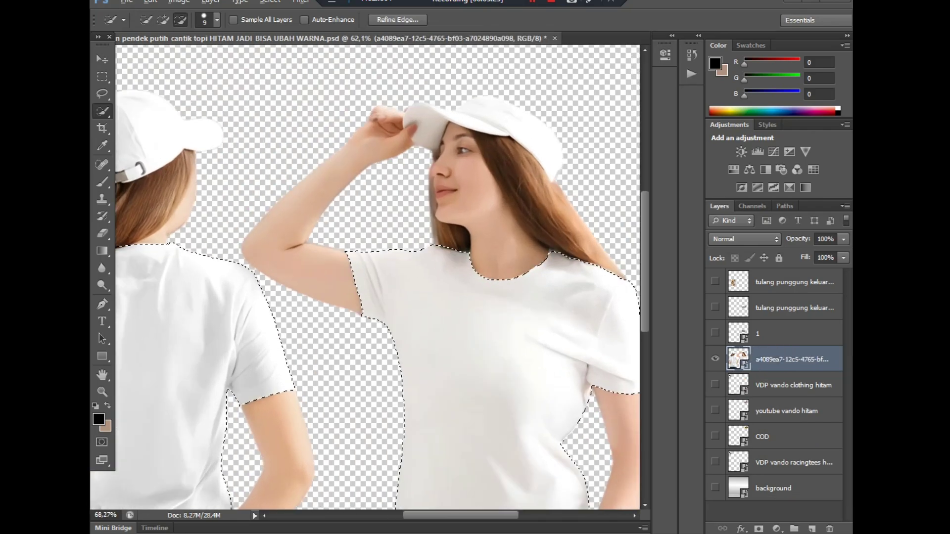
pyautogui.scroll(1, 554, 252)
pyautogui.hotkey('ctrl', 'alt', 'z')
pyautogui.hotkey('ctrl', 'alt', 'z')
pyautogui.hotkey('ctrl', 'alt', 'z')
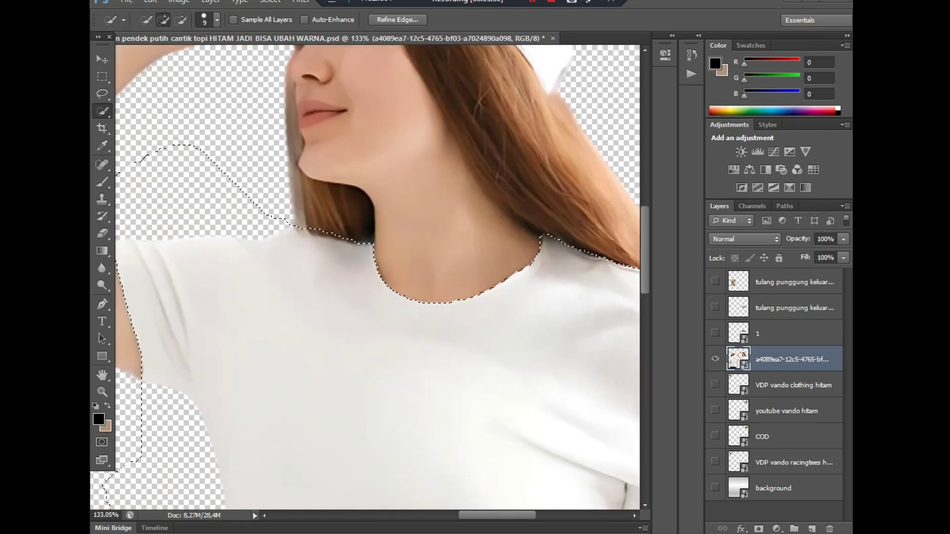
pyautogui.hotkey('ctrl', 'shift', 'z')
pyautogui.hotkey('ctrl', 'shift', 'z')
pyautogui.hotkey('ctrl', 'shift', 'z')
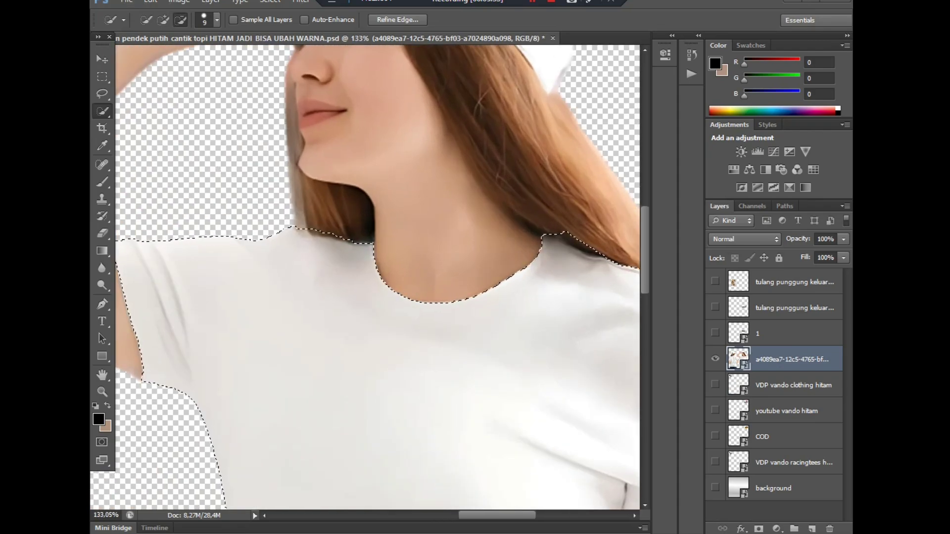
# Subtract the dark hair strip from the front-view T-shirt selection along the shoulder beside the collar.
pyautogui.keyDown('alt'); pyautogui.click(591, 251); pyautogui.keyUp('alt')
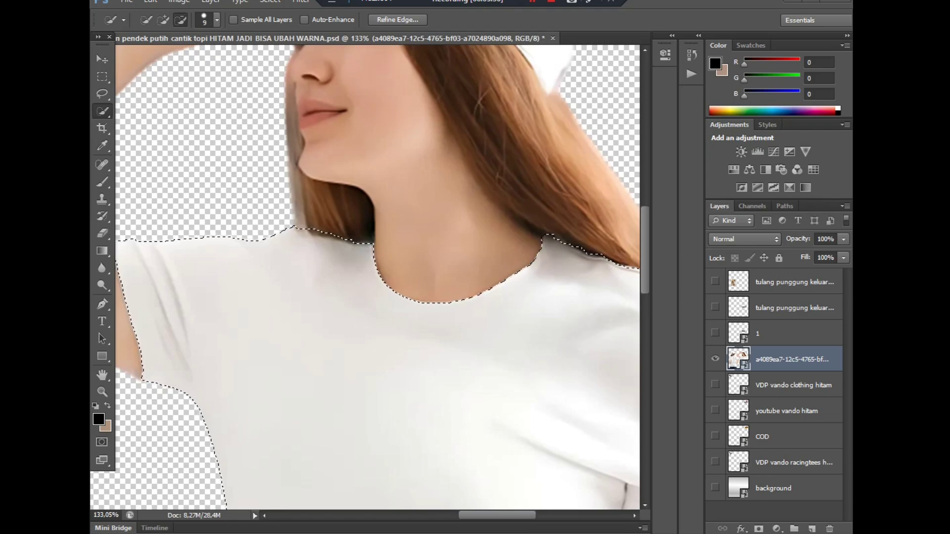
pyautogui.keyDown('alt'); pyautogui.click(553, 235); pyautogui.keyUp('alt')
pyautogui.scroll(-13, 441, 227)
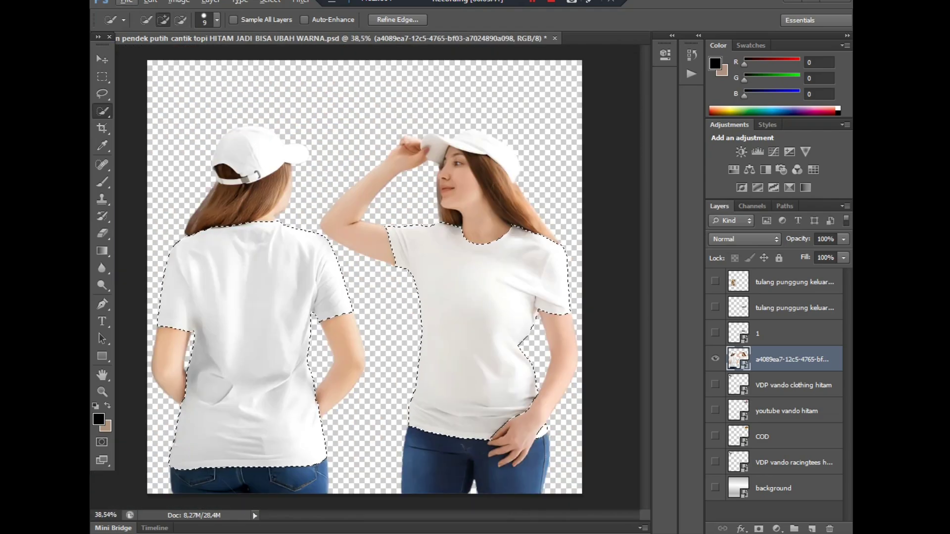
# Add a Hue/Saturation adjustment layer for the selected T-shirts with Colorize on and Lightness -100, clipped to the model photo layer.
pyautogui.click(777, 528)
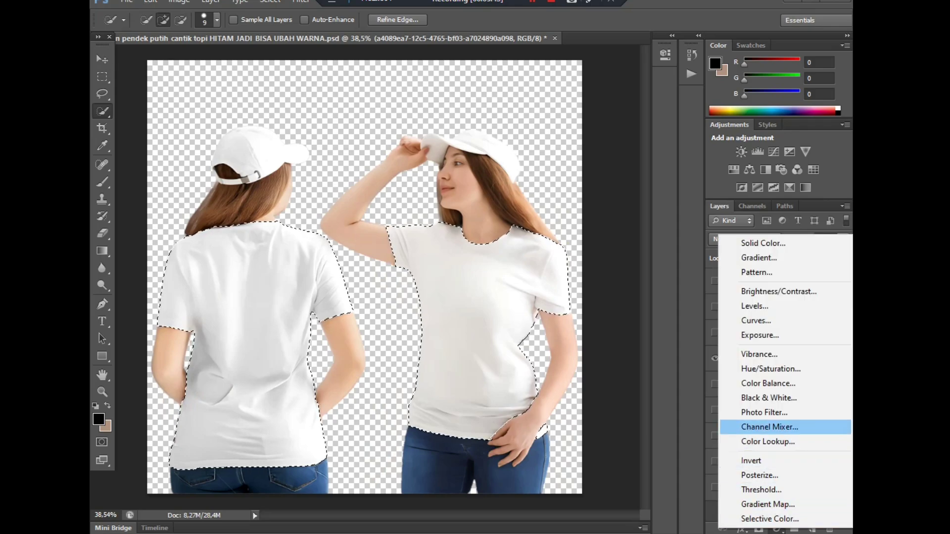
pyautogui.click(771, 369)
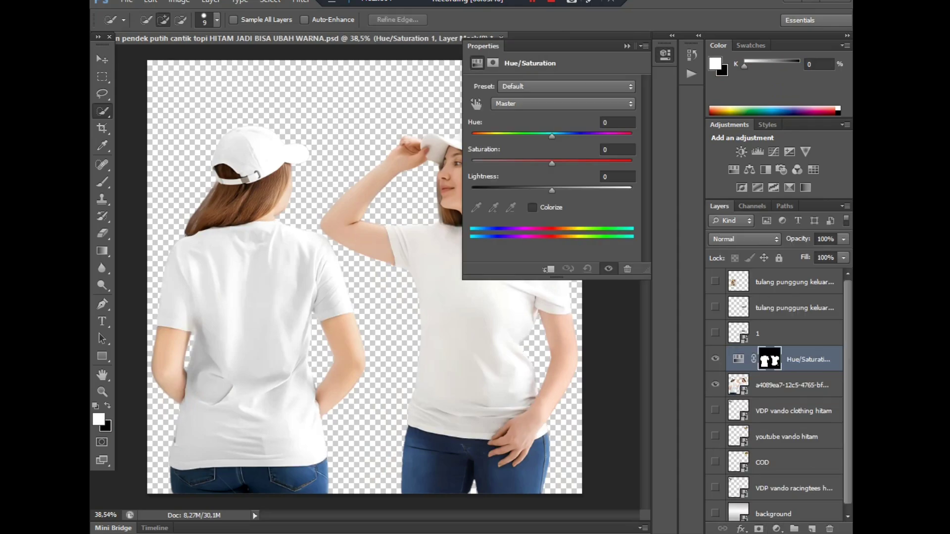
pyautogui.click(533, 208)
pyautogui.moveTo(551, 190); pyautogui.dragTo(470, 191)
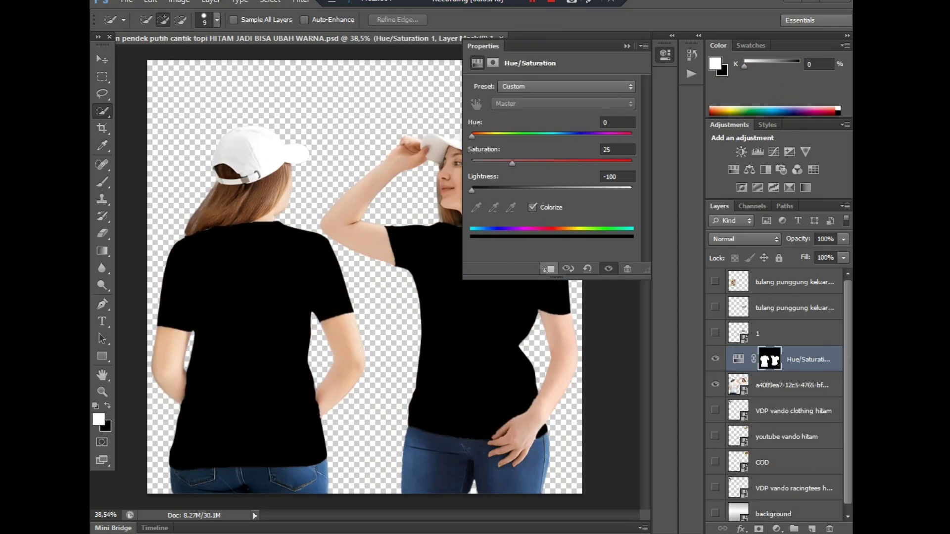
pyautogui.click(548, 269)
pyautogui.click(627, 46)
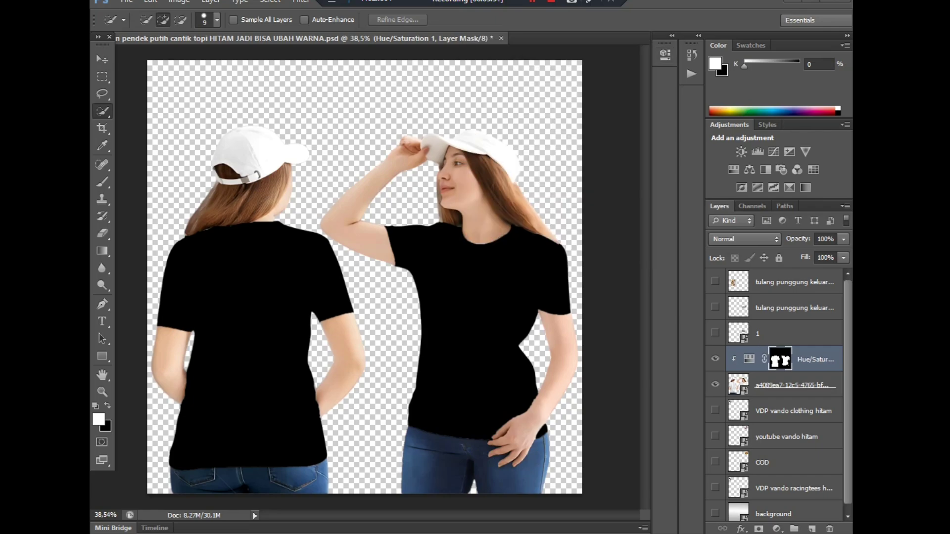
pyautogui.scroll(5, 482, 226)
pyautogui.scroll(-3, 482, 238)
pyautogui.scroll(10, 574, 244)
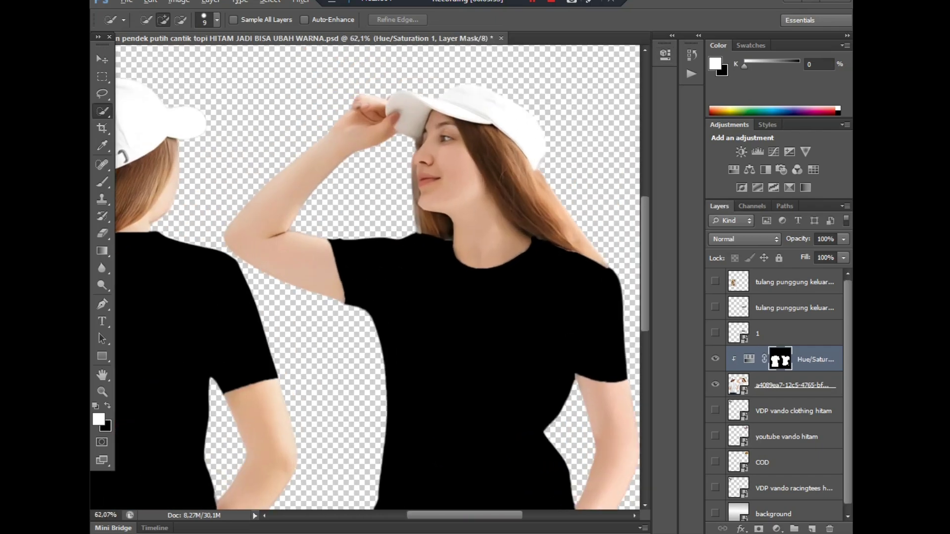
pyautogui.scroll(-10, 571, 290)
pyautogui.scroll(-2, 365, 289)
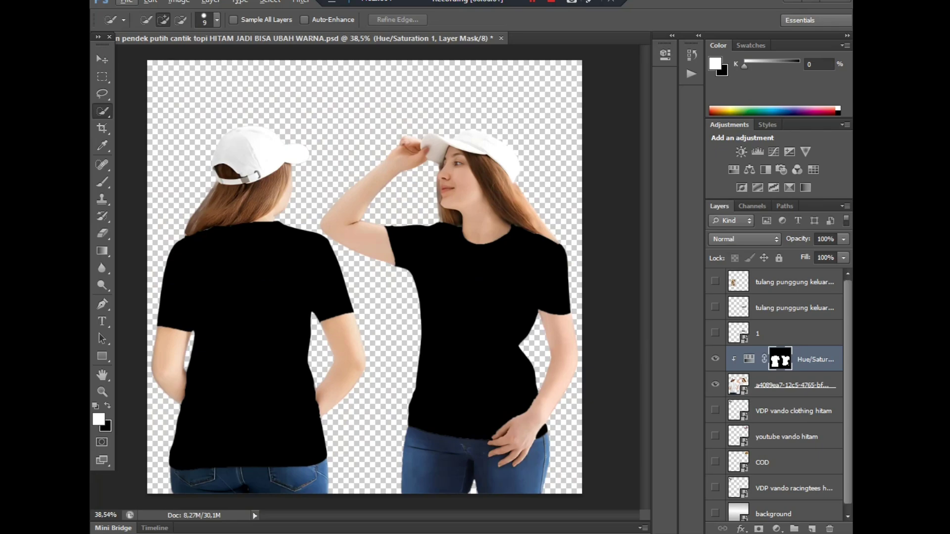
# Select the front-view model's white cap on the model photo layer with the Magic Wand tool at tolerance 32.
pyautogui.click(794, 385)
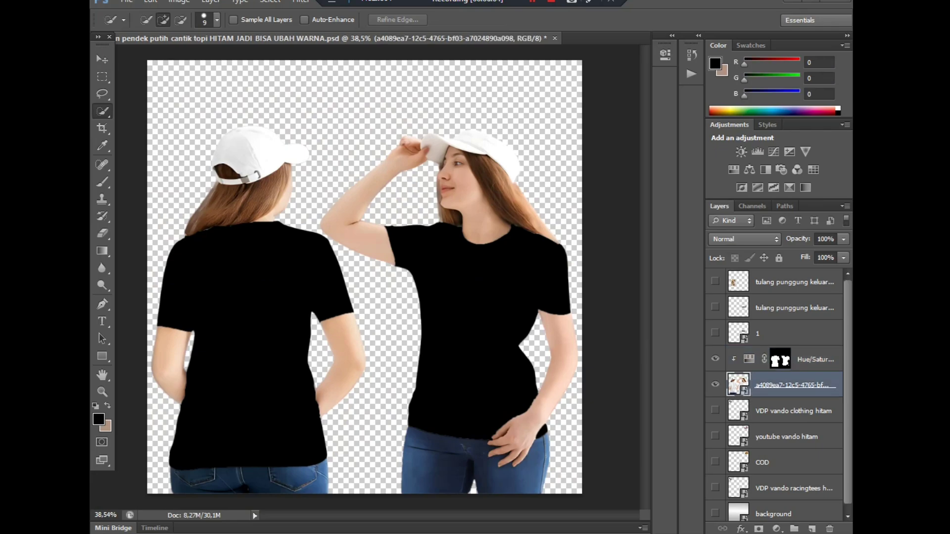
pyautogui.moveTo(102, 111); pyautogui.dragTo(149, 123)
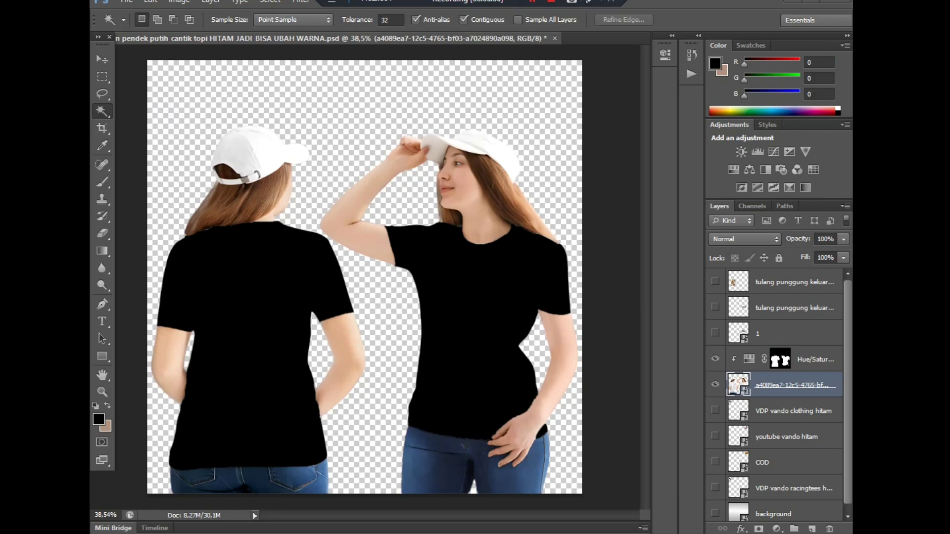
pyautogui.click(475, 146)
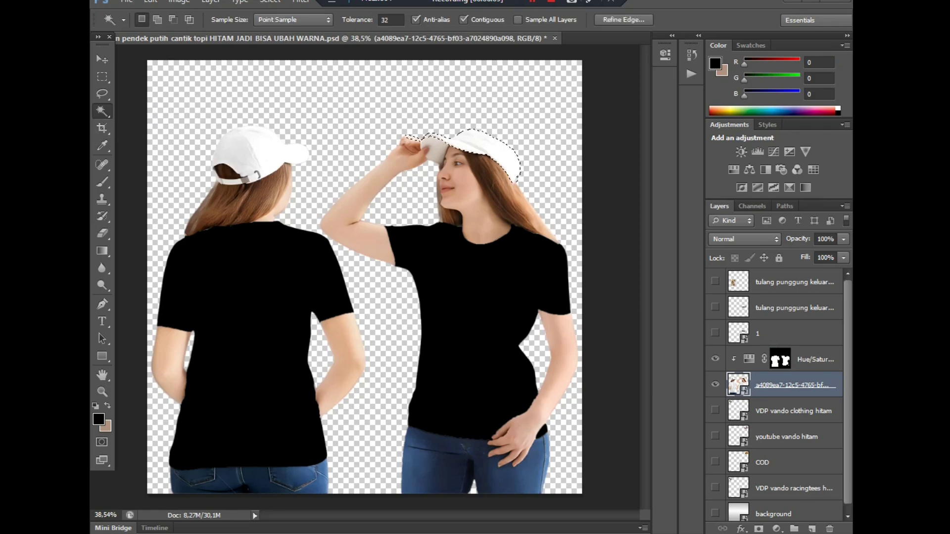
pyautogui.press('alt')
# Add the back-view model's cap, including its crown, brim and rear strap, to the selection with the Quick Selection tool.
pyautogui.moveTo(102, 111); pyautogui.dragTo(148, 106)
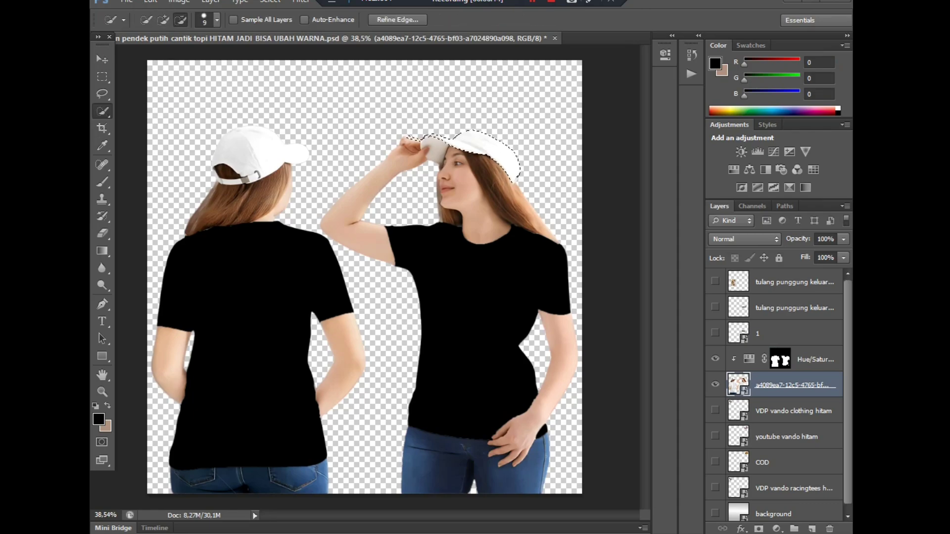
pyautogui.click(254, 155)
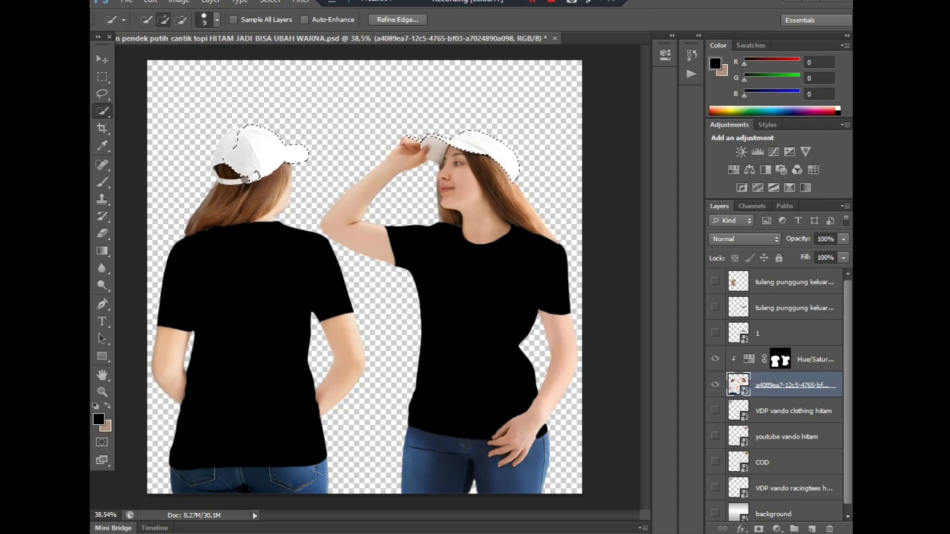
pyautogui.click(228, 158)
pyautogui.click(231, 181)
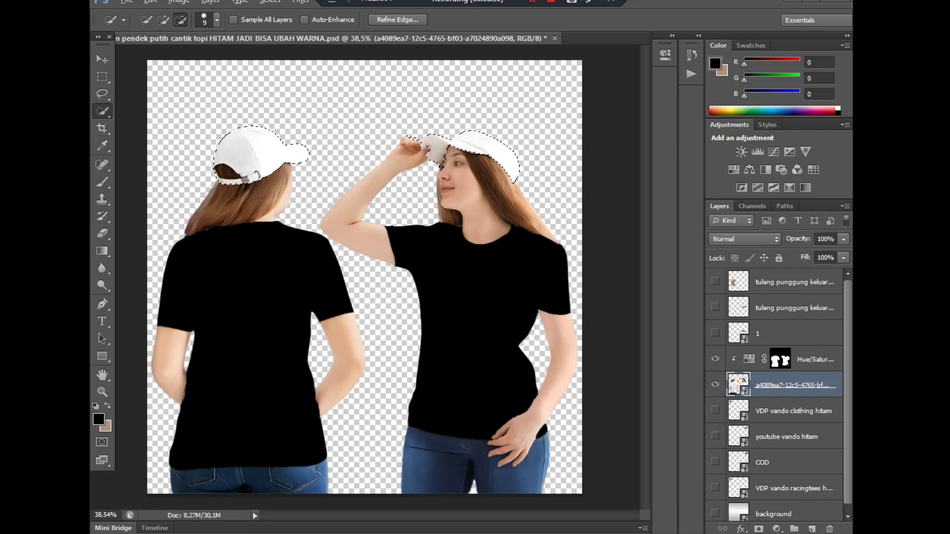
# Refine the selection at the lower back edge of the front-view cap, where it meets the hair and the transparent background.
pyautogui.scroll(4, 506, 150)
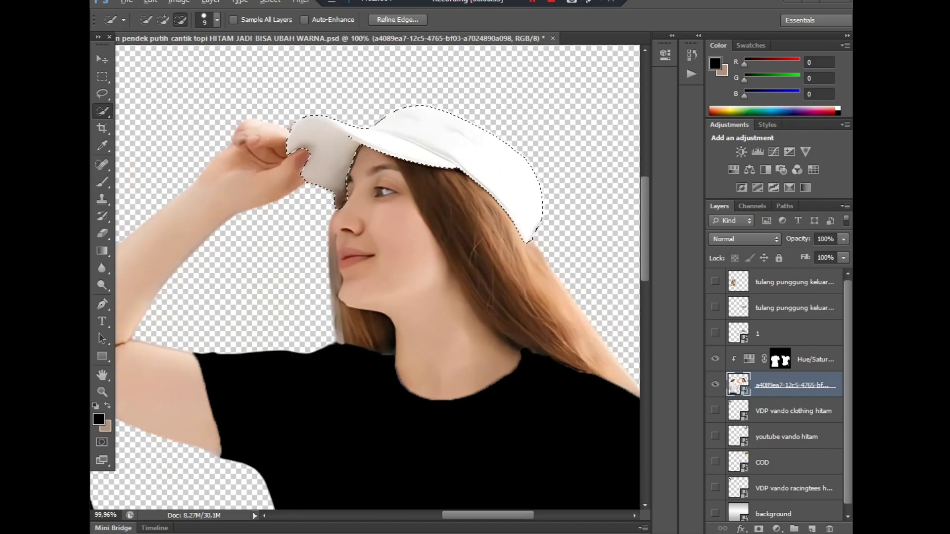
pyautogui.scroll(2, 506, 150)
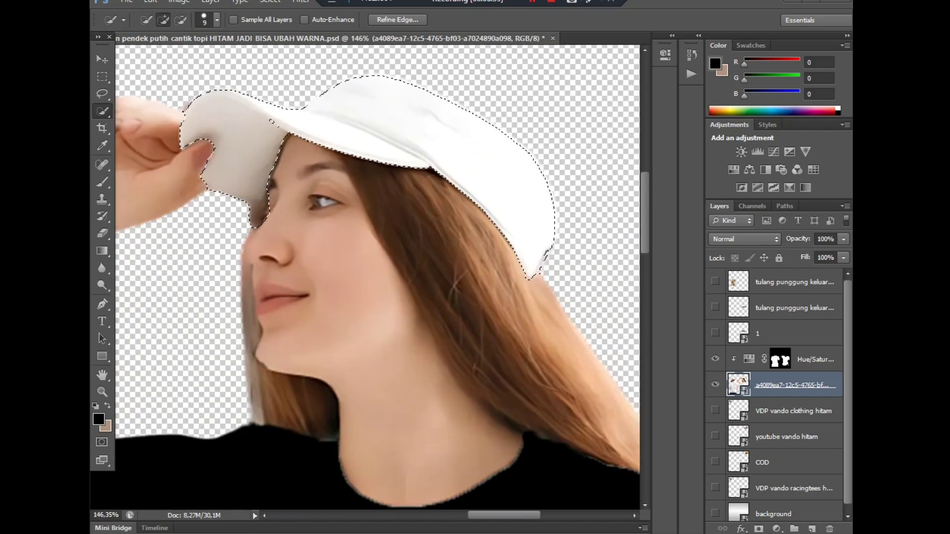
pyautogui.press('alt')
pyautogui.scroll(3, 544, 247)
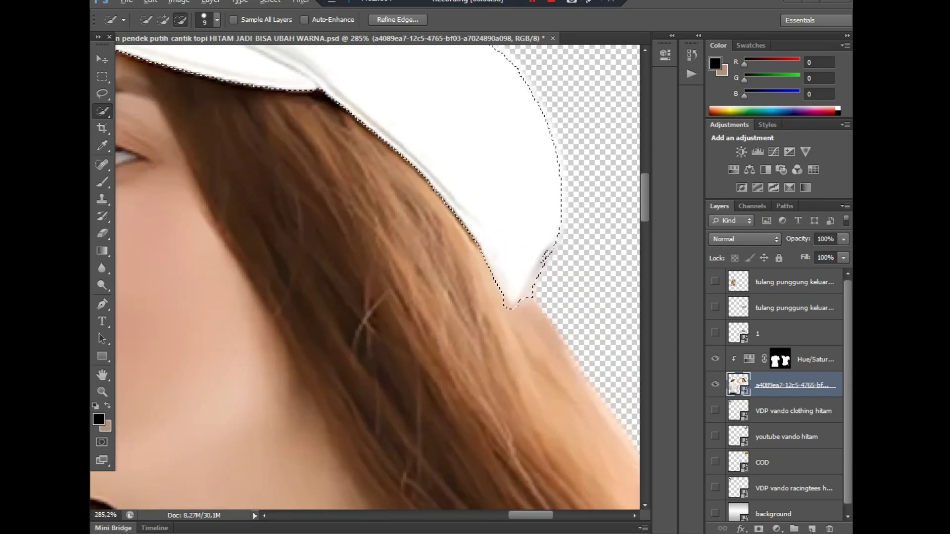
pyautogui.scroll(-2, 564, 218)
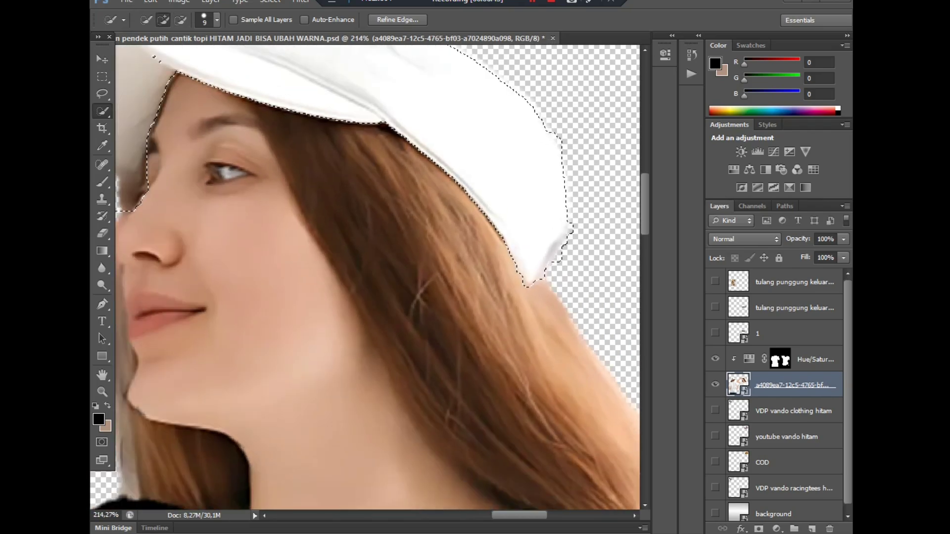
pyautogui.click(569, 229)
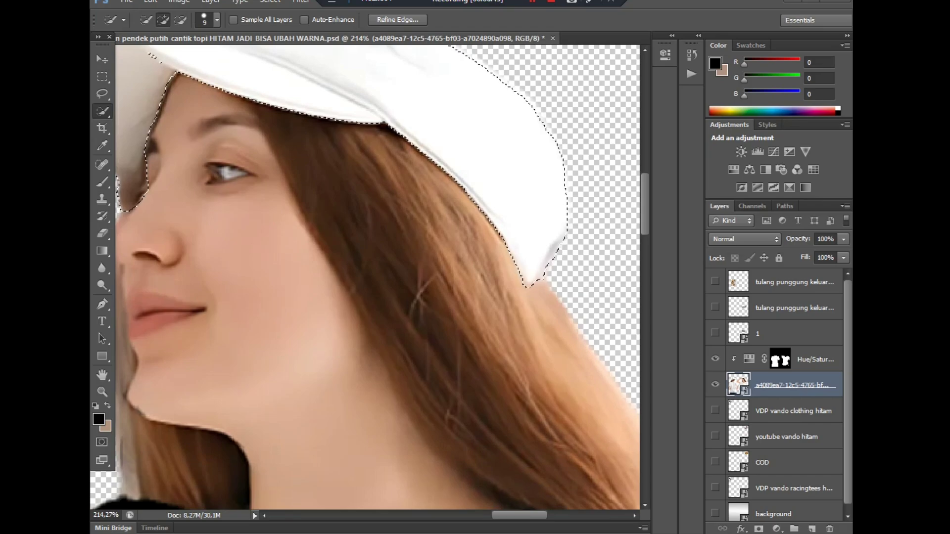
# Subtract the hair and face area beneath the front-view cap's brim from the selection and include the small gap on the brim.
pyautogui.scroll(-4, 569, 229)
pyautogui.scroll(4, 329, 133)
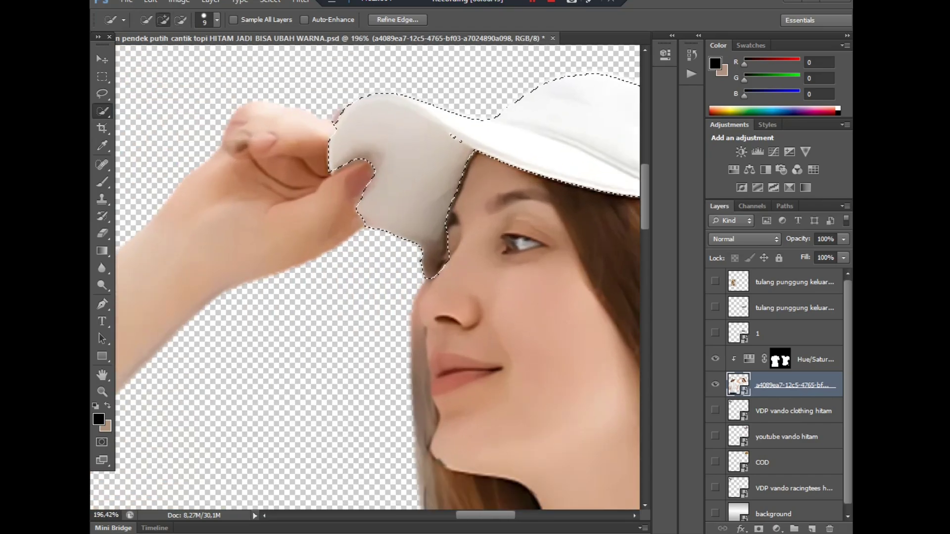
pyautogui.press('alt')
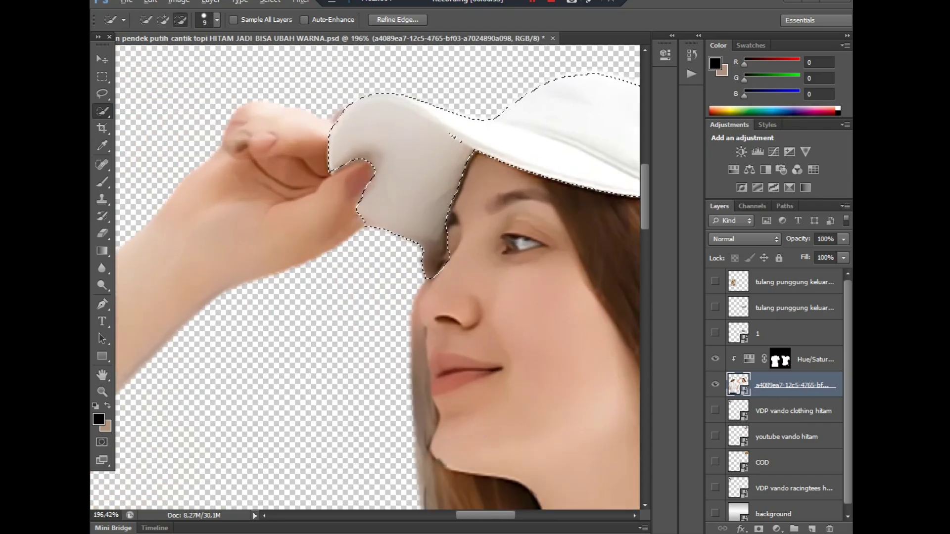
pyautogui.scroll(-1, 455, 163)
pyautogui.click(432, 255)
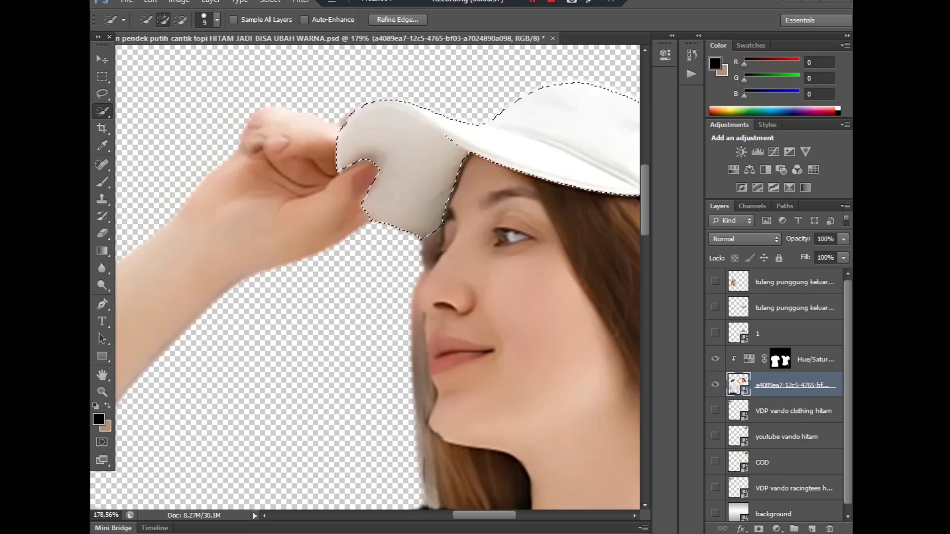
pyautogui.press('alt')
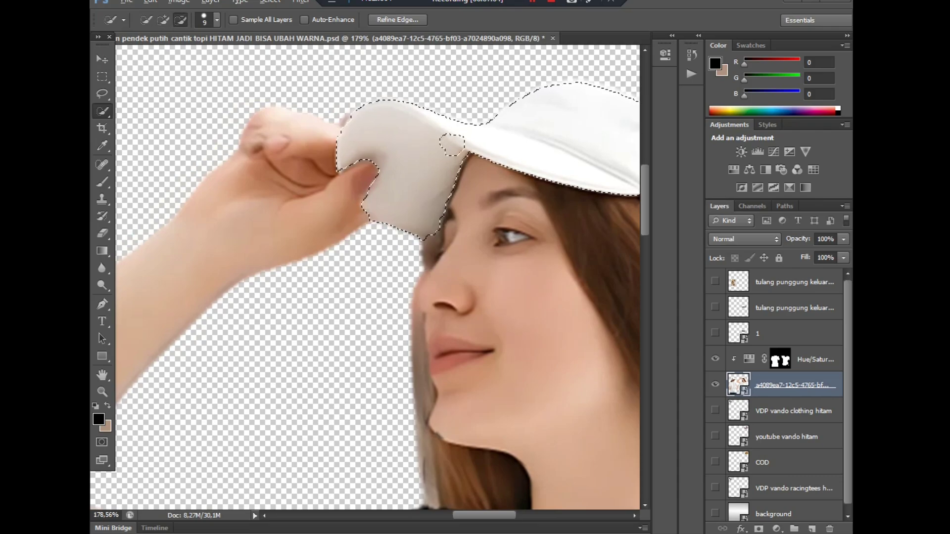
pyautogui.click(448, 143)
pyautogui.scroll(-6, 528, 247)
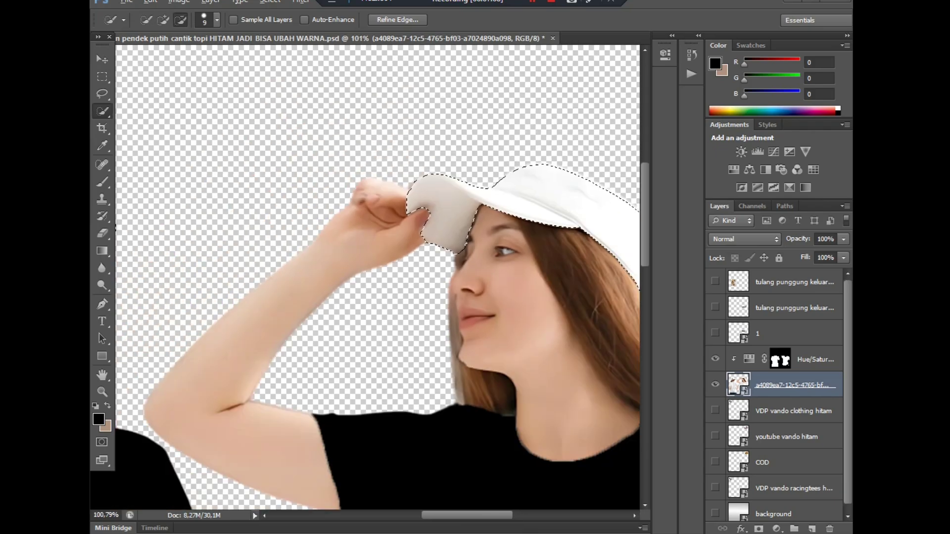
# Remove the stray background at the back-view cap's rear edge and the hair inside its rear opening from the selection.
pyautogui.scroll(5, 233, 257)
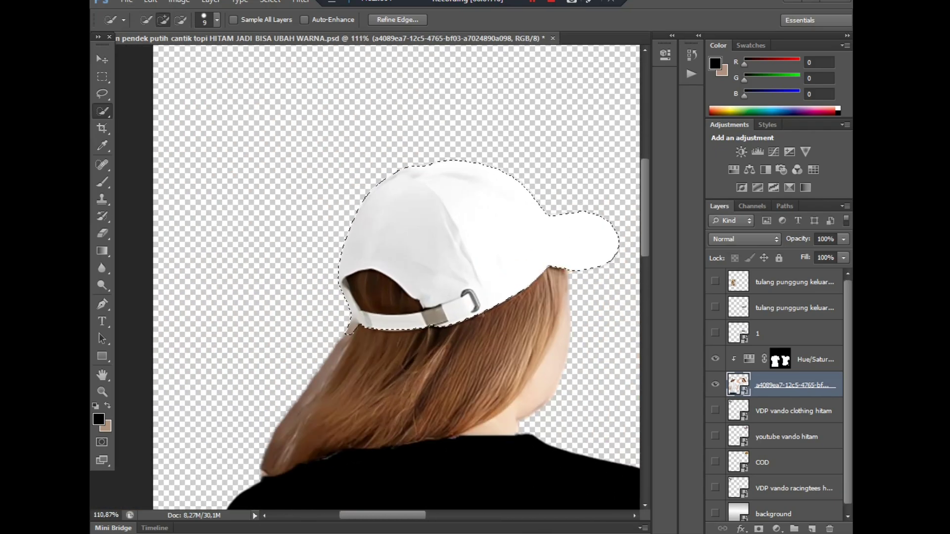
pyautogui.click(350, 328)
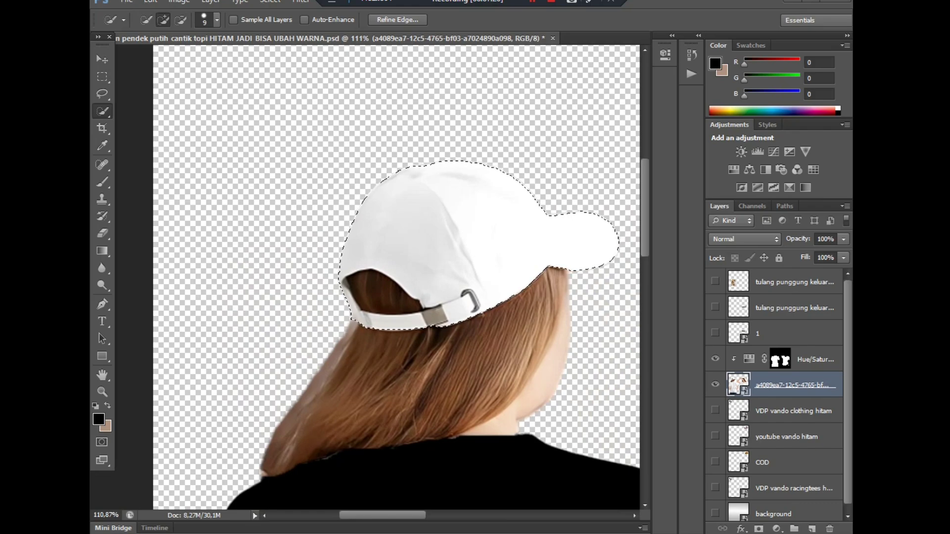
pyautogui.scroll(2, 381, 295)
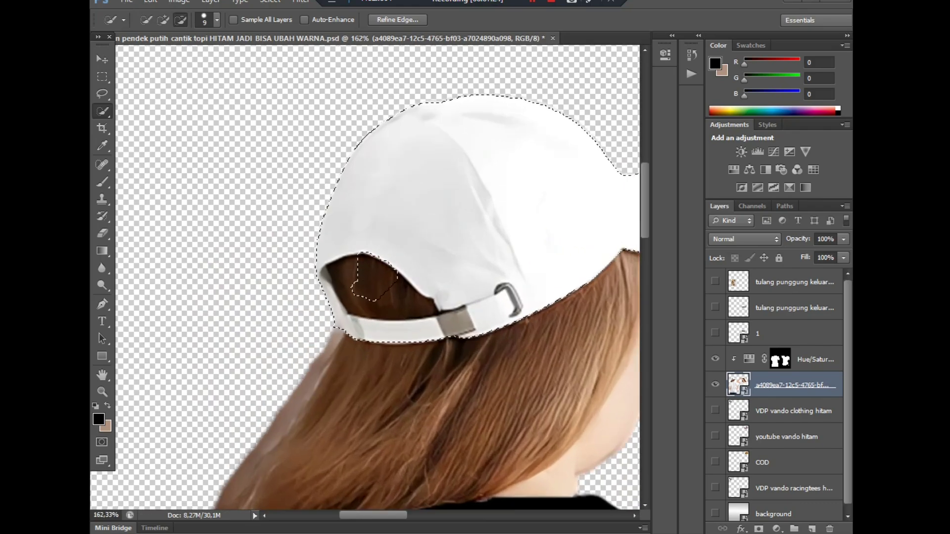
pyautogui.moveTo(376, 277)
pyautogui.mouseDown()
pyautogui.moveTo(420, 304)
pyautogui.moveTo(403, 277)
pyautogui.moveTo(346, 288)
pyautogui.moveTo(338, 274)
pyautogui.mouseUp()
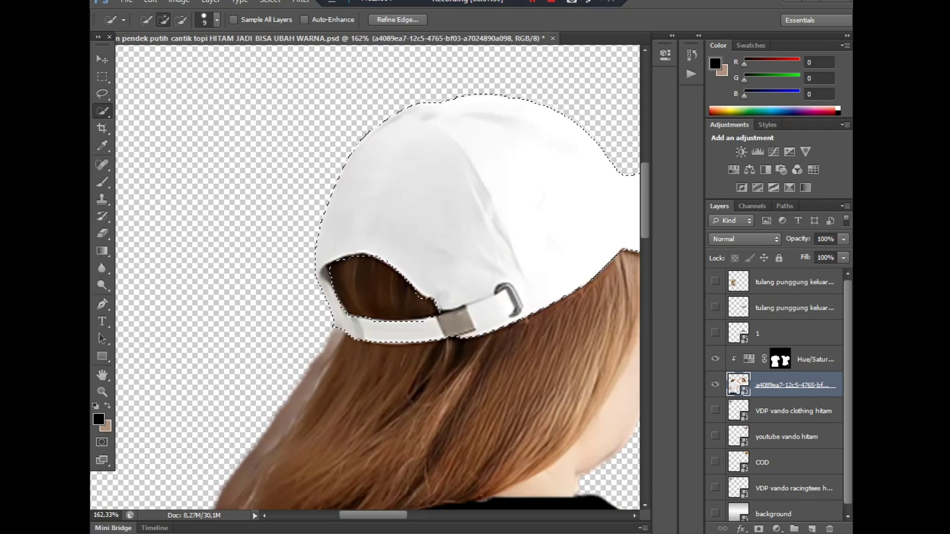
# Refine the back-view cap's selection around the rear opening, strap and outer edge with the Quick Selection tool.
pyautogui.press('alt')
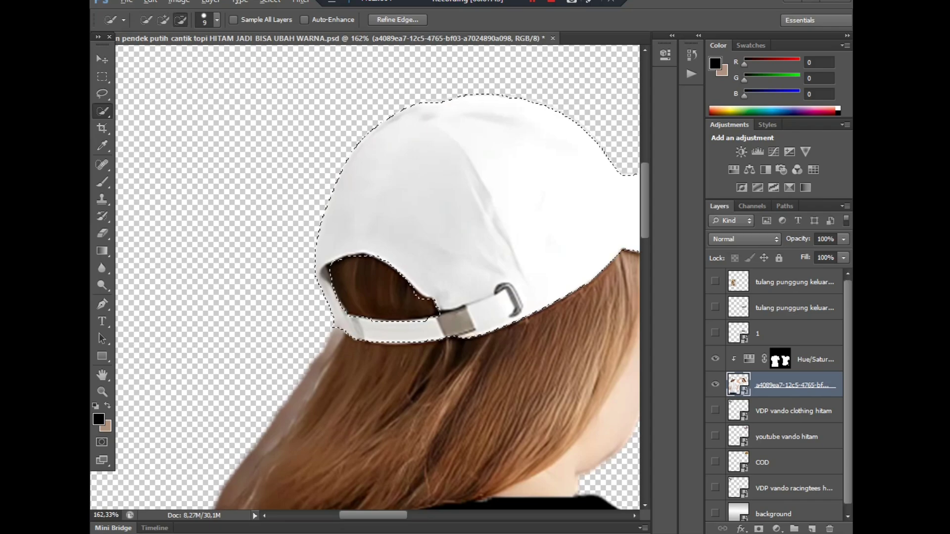
pyautogui.scroll(5, 401, 328)
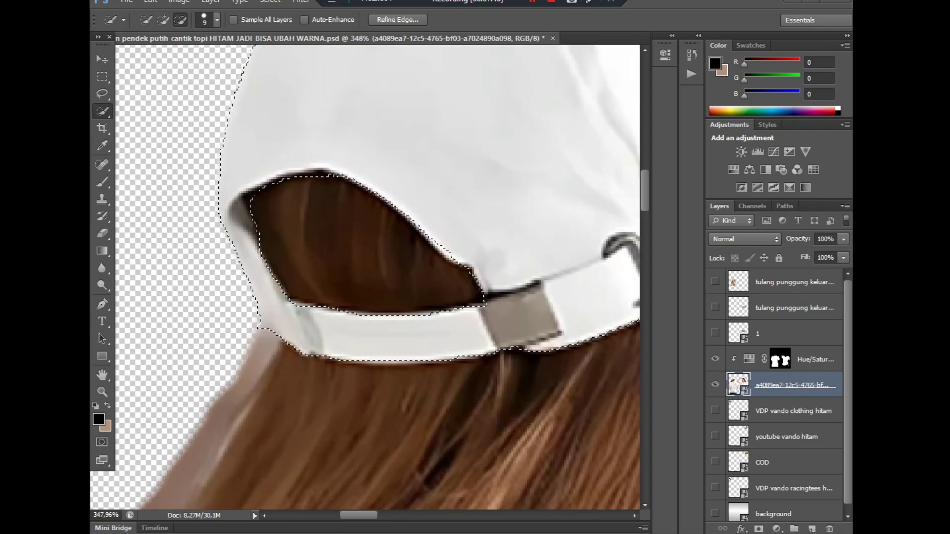
pyautogui.click(348, 335)
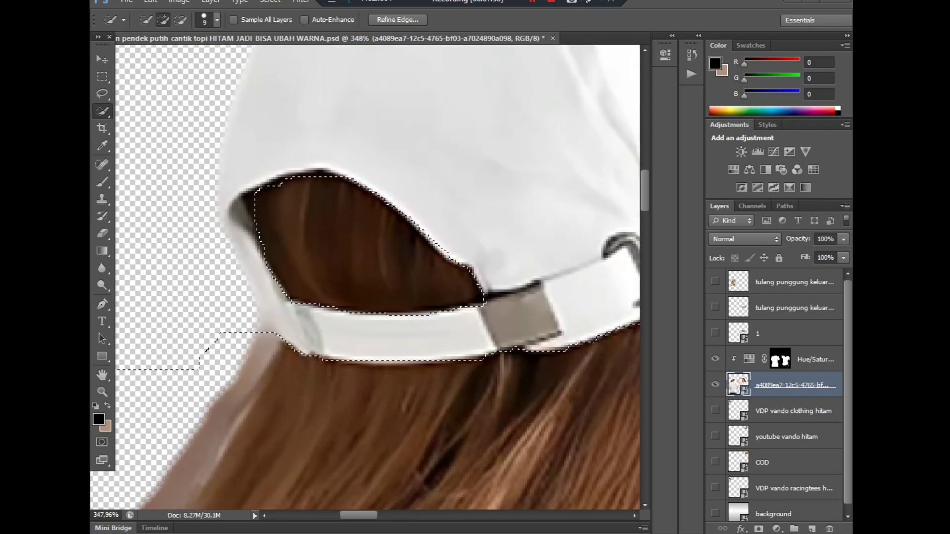
pyautogui.keyDown('alt'); pyautogui.click(217, 292); pyautogui.keyUp('alt')
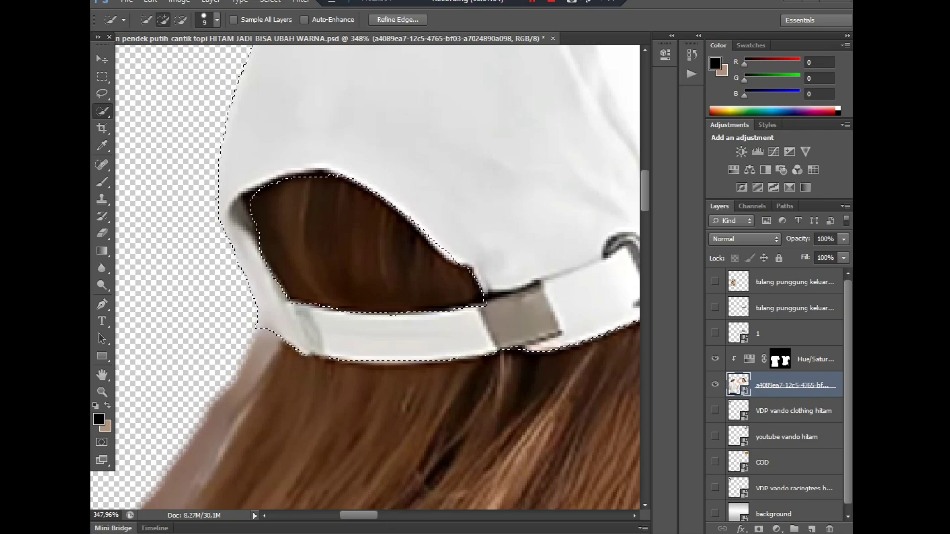
pyautogui.keyDown('alt'); pyautogui.click(462, 275); pyautogui.keyUp('alt')
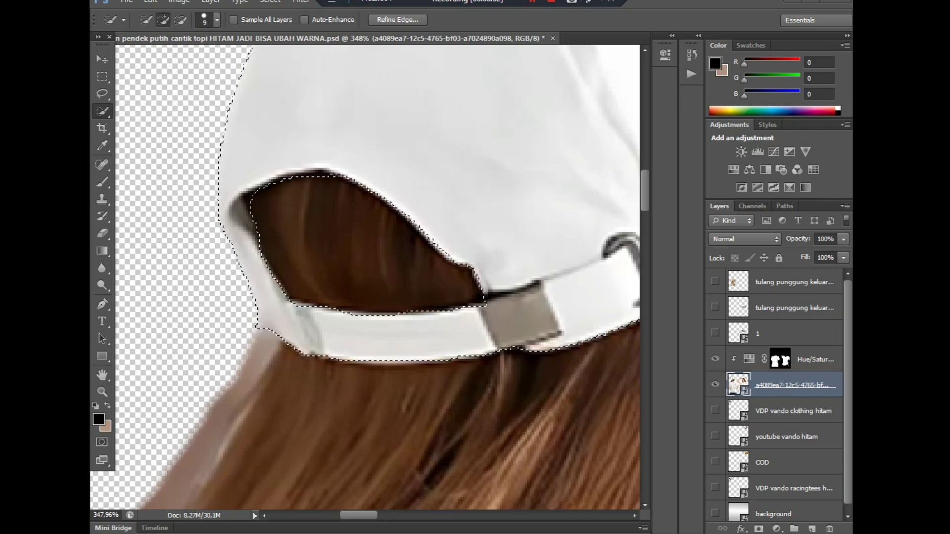
pyautogui.click(319, 186)
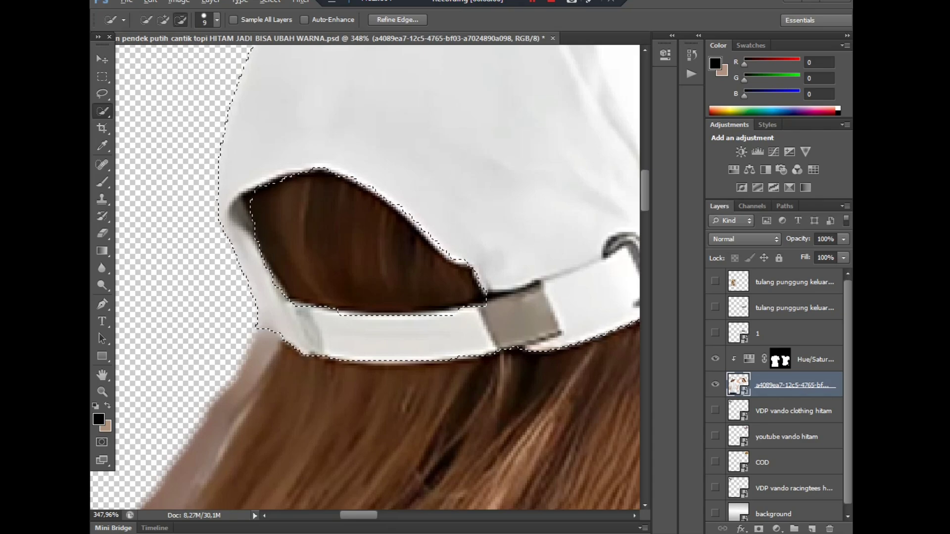
pyautogui.press('alt')
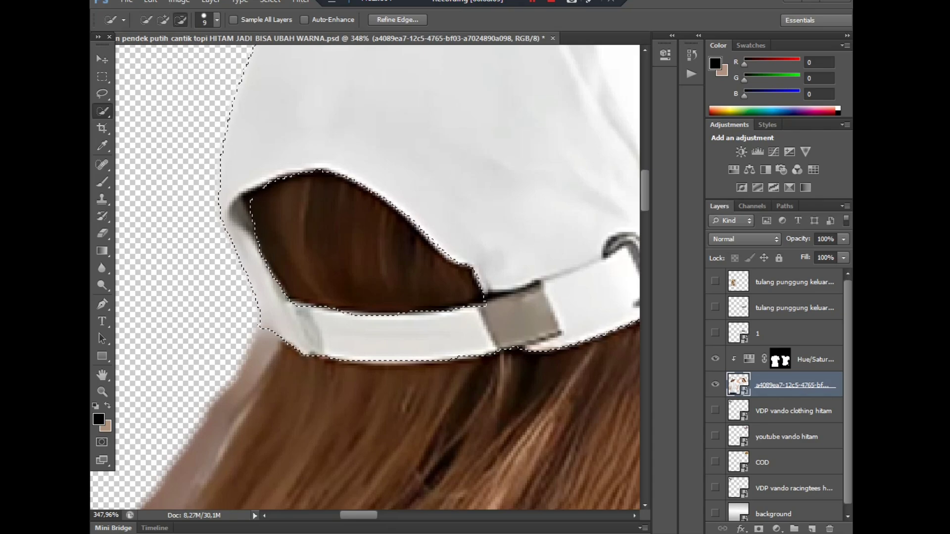
pyautogui.scroll(-8, 460, 277)
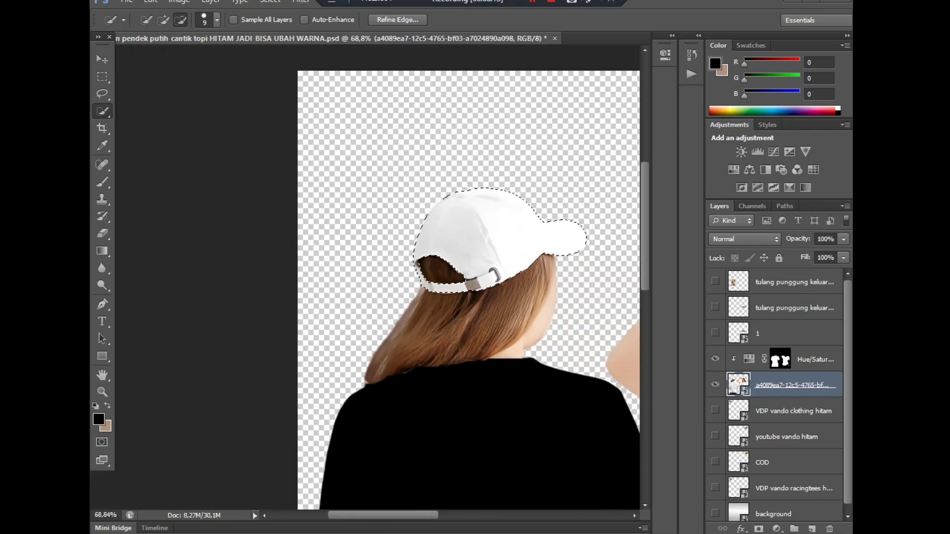
# Try recolouring the selected caps with a clipped Hue/Saturation adjustment layer, Colorize on and Lightness -100.
pyautogui.click(776, 528)
pyautogui.click(764, 365)
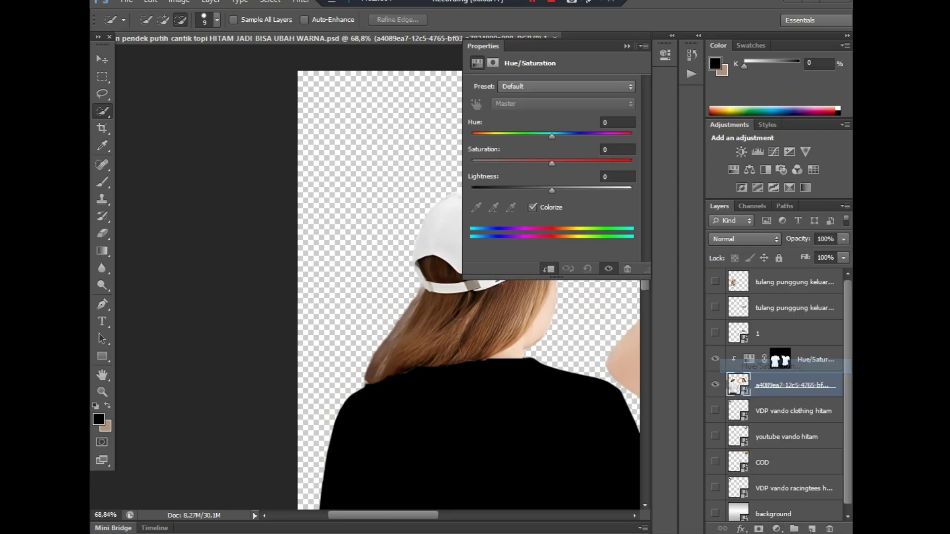
pyautogui.click(532, 207)
pyautogui.moveTo(551, 191); pyautogui.dragTo(472, 190)
pyautogui.scroll(-8, 592, 356)
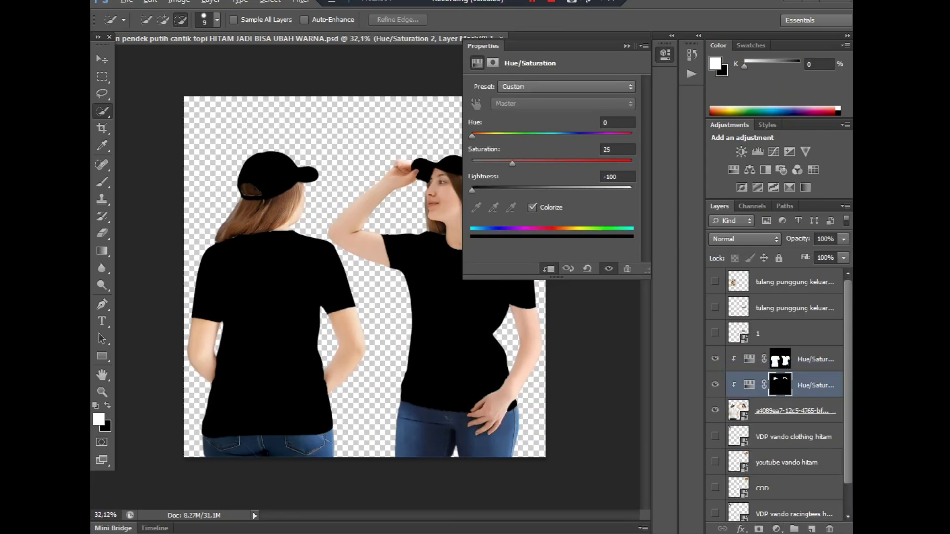
pyautogui.scroll(6, 253, 192)
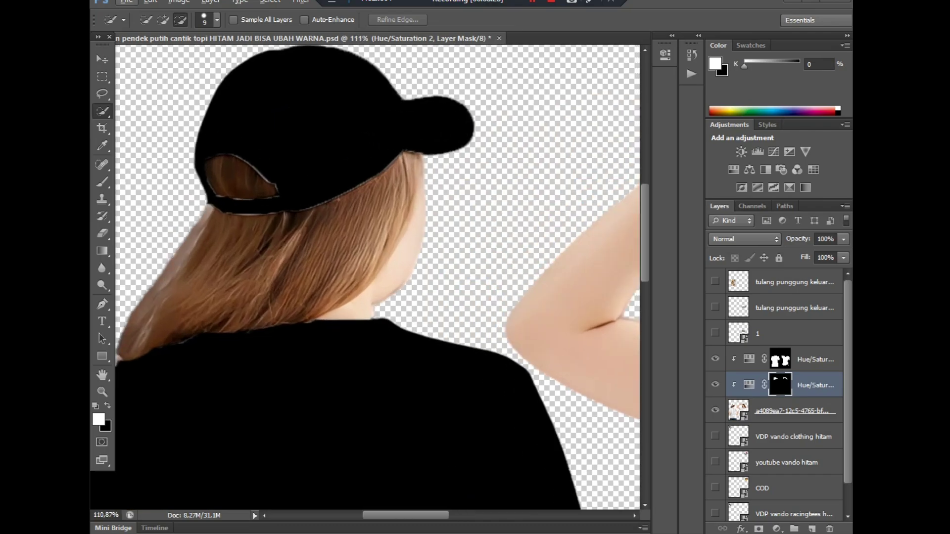
pyautogui.hotkey('ctrl', 'z')
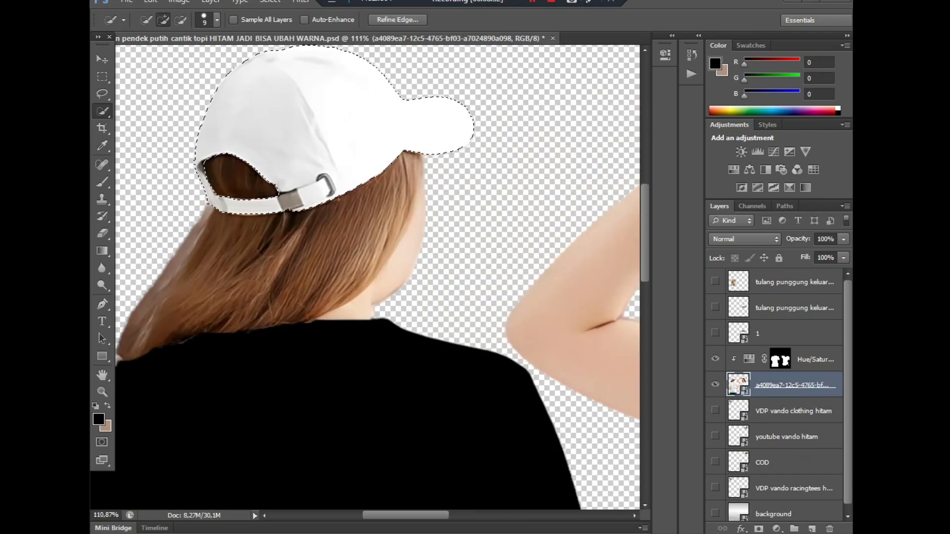
# Rework the selection along the back-view cap's strap and buckle, excluding the hair beneath them.
pyautogui.scroll(6, 234, 202)
pyautogui.moveTo(292, 216)
pyautogui.mouseDown()
pyautogui.moveTo(324, 232)
pyautogui.moveTo(277, 237)
pyautogui.mouseUp()
pyautogui.keyDown('alt'); pyautogui.click(242, 247); pyautogui.keyUp('alt')
pyautogui.moveTo(242, 302); pyautogui.dragTo(253, 342)
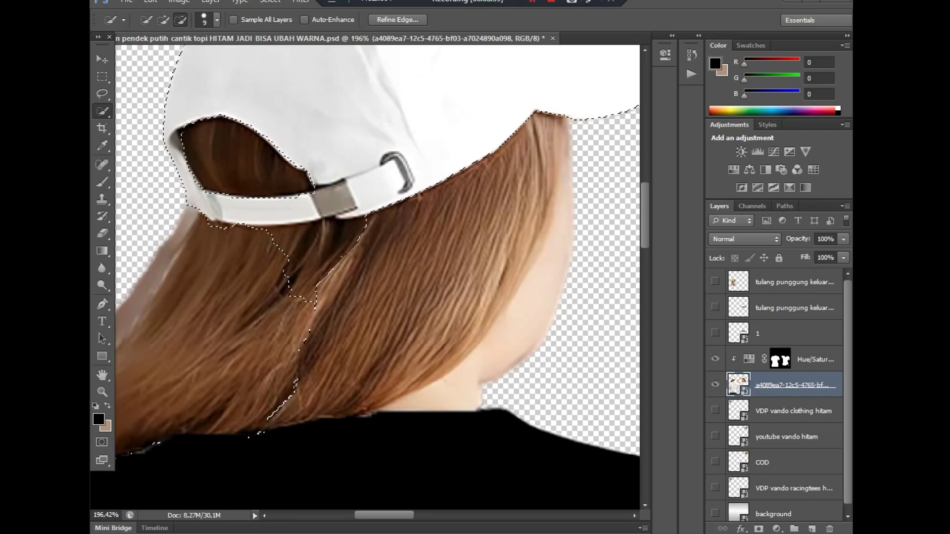
pyautogui.scroll(-3, 289, 383)
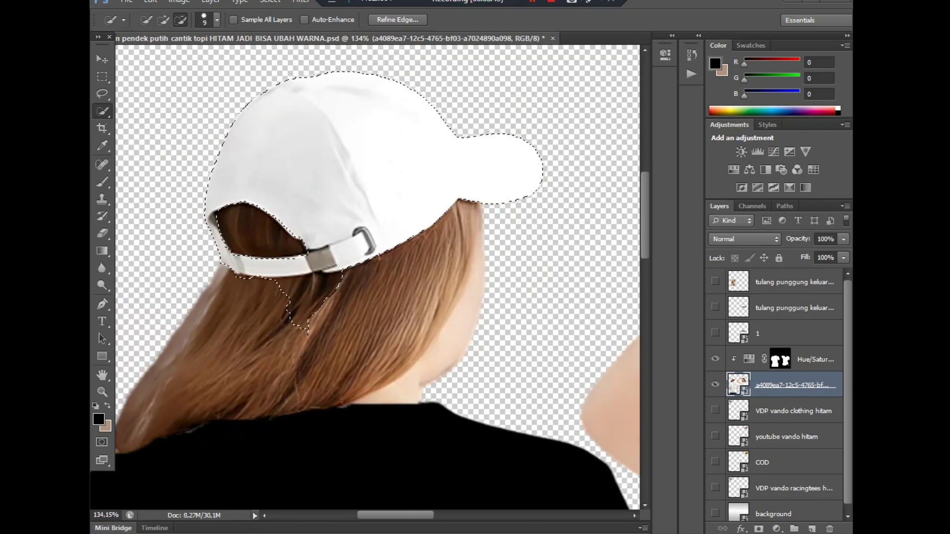
pyautogui.scroll(3, 235, 237)
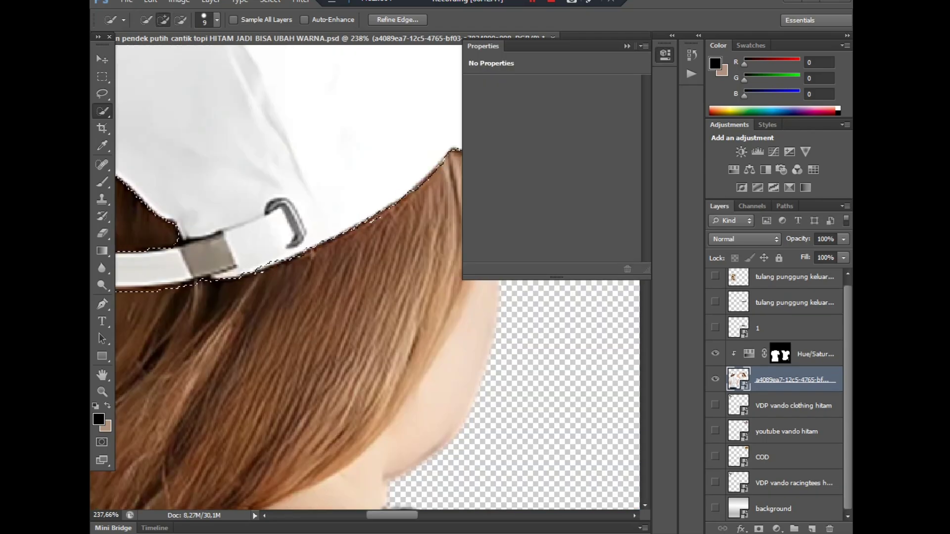
pyautogui.scroll(-4, 439, 358)
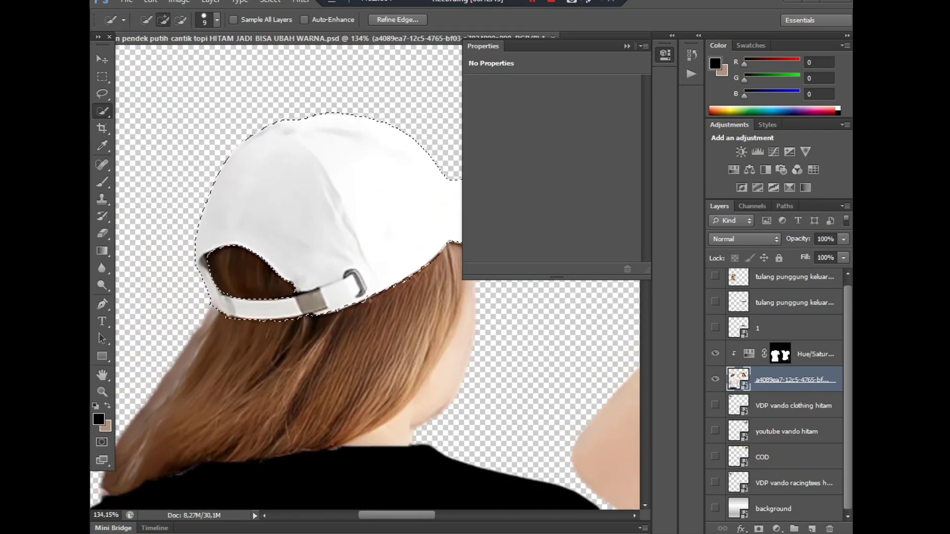
# Correct the selection at the back-view cap's rear opening and remove the transparent background beside the strap.
pyautogui.scroll(4, 259, 245)
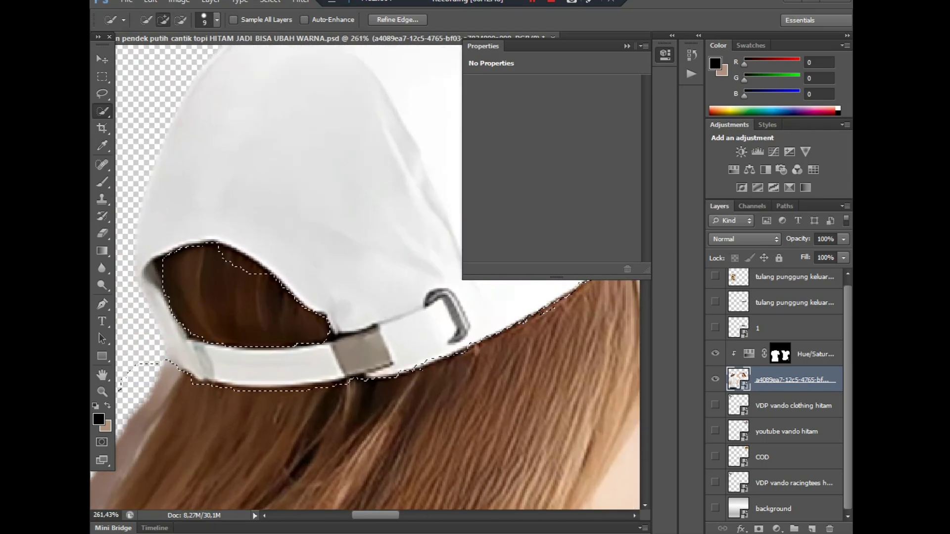
pyautogui.hotkey('ctrl', 'z')
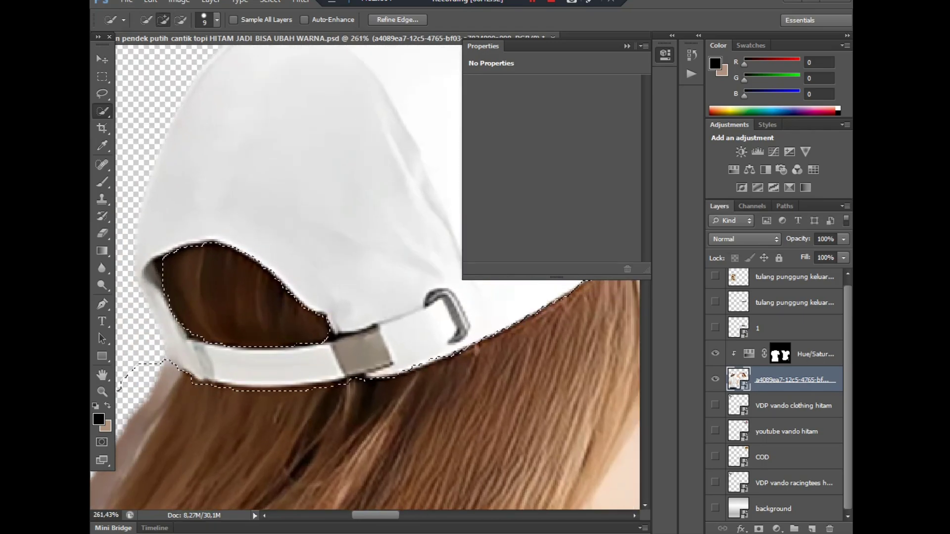
pyautogui.keyDown('alt'); pyautogui.click(196, 333); pyautogui.keyUp('alt')
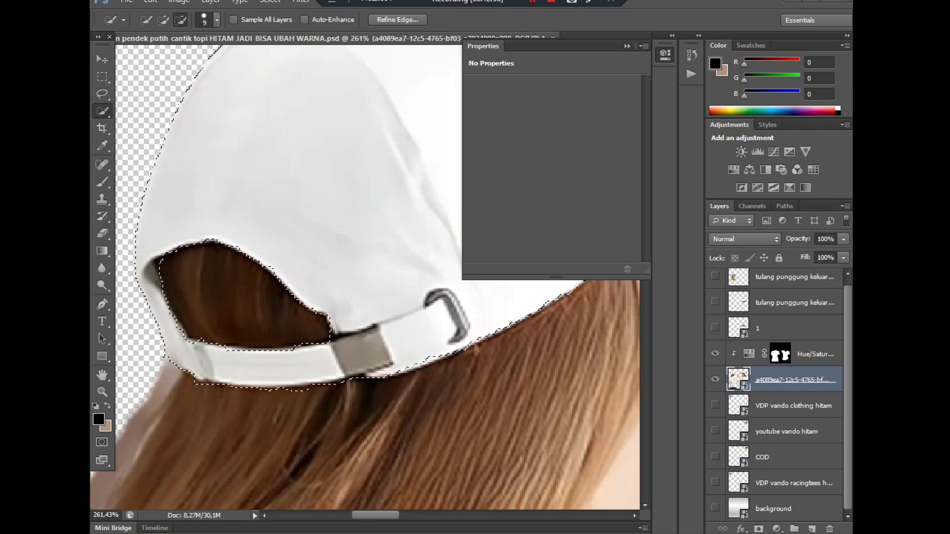
pyautogui.press('alt')
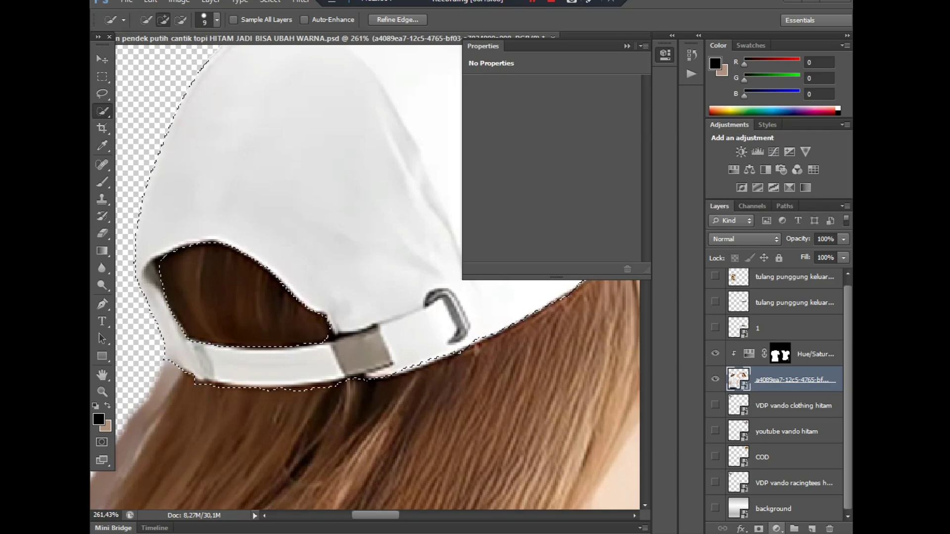
# Try darkening the caps again with a clipped Hue/Saturation layer using Colorize and Lightness -100, and inspect the cap edges.
pyautogui.click(776, 529)
pyautogui.click(773, 363)
pyautogui.click(533, 207)
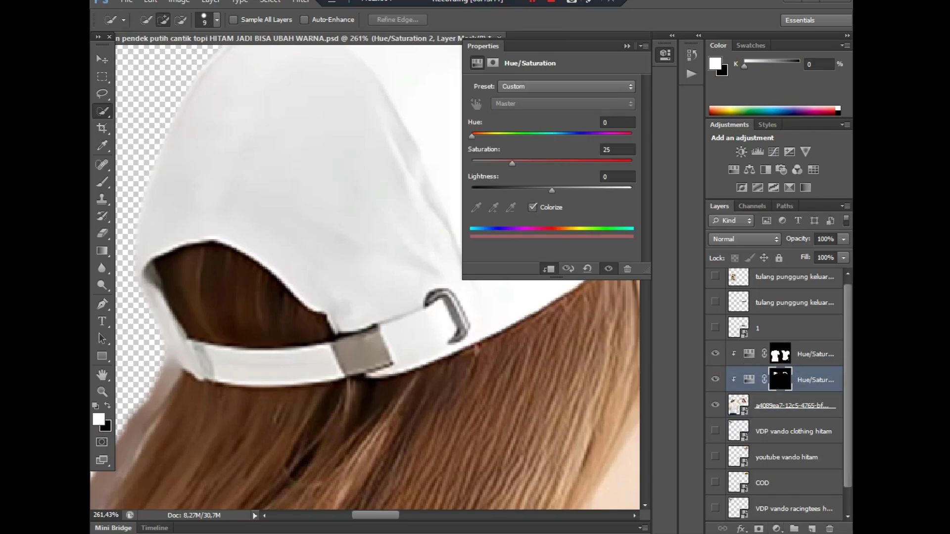
pyautogui.scroll(-8, 510, 324)
pyautogui.moveTo(552, 190); pyautogui.dragTo(471, 190)
pyautogui.scroll(-5, 551, 311)
pyautogui.scroll(-3, 543, 292)
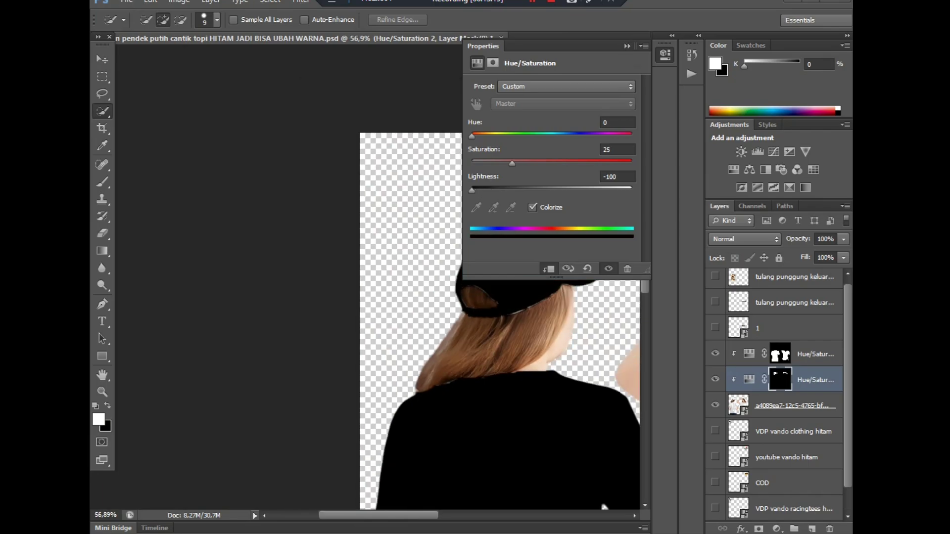
pyautogui.click(627, 46)
pyautogui.scroll(-6, 542, 292)
pyautogui.scroll(5, 256, 171)
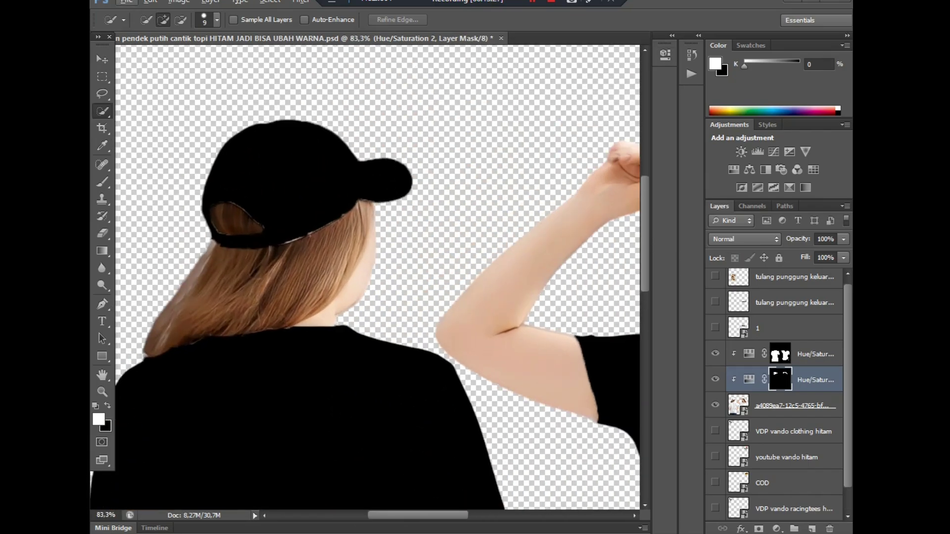
pyautogui.hotkey('ctrl', 'alt', 'z')
pyautogui.hotkey('ctrl', 'alt', 'z')
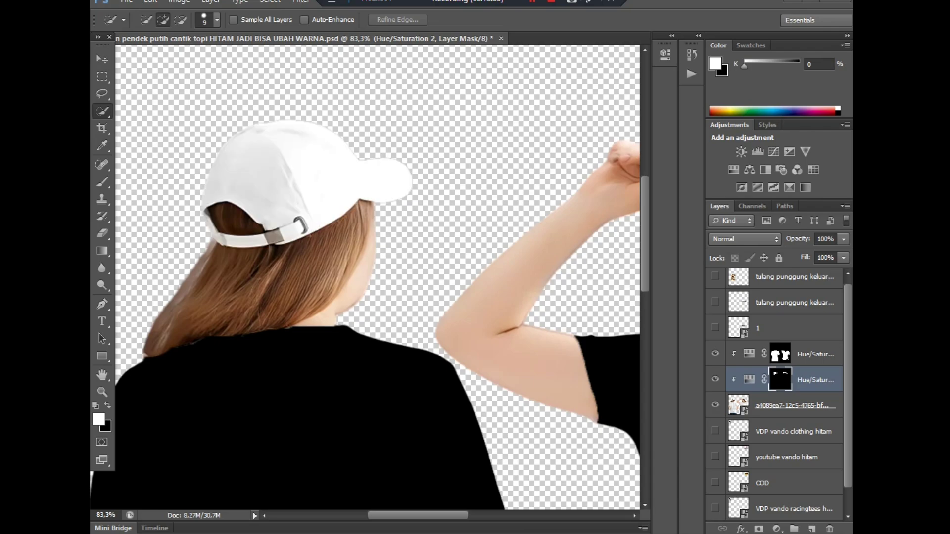
pyautogui.hotkey('ctrl', 'alt', 'z')
# Remove the trial cap recolouring and touch up the back-view cap's selection along its outer edge beside the strap's end.
pyautogui.scroll(3, 258, 216)
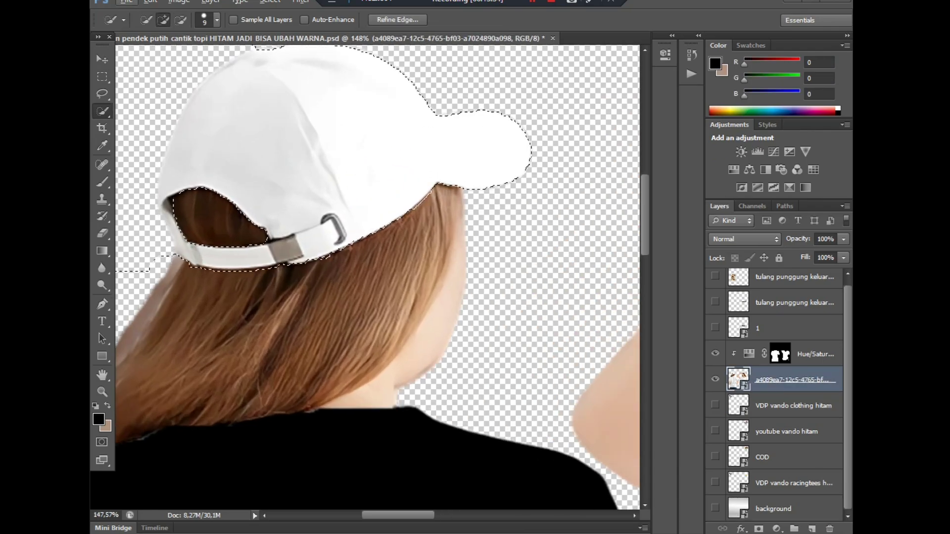
pyautogui.scroll(3, 297, 252)
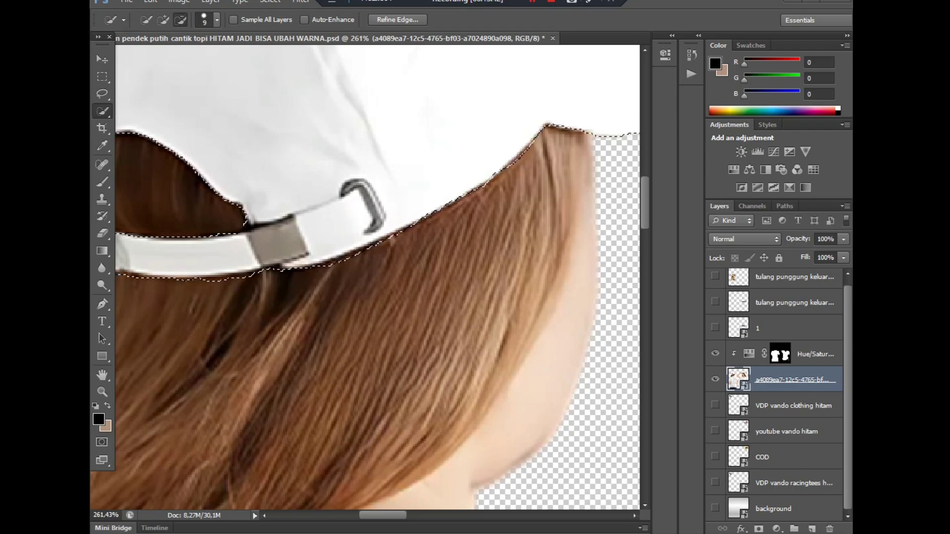
pyautogui.press('alt')
pyautogui.scroll(-8, 464, 267)
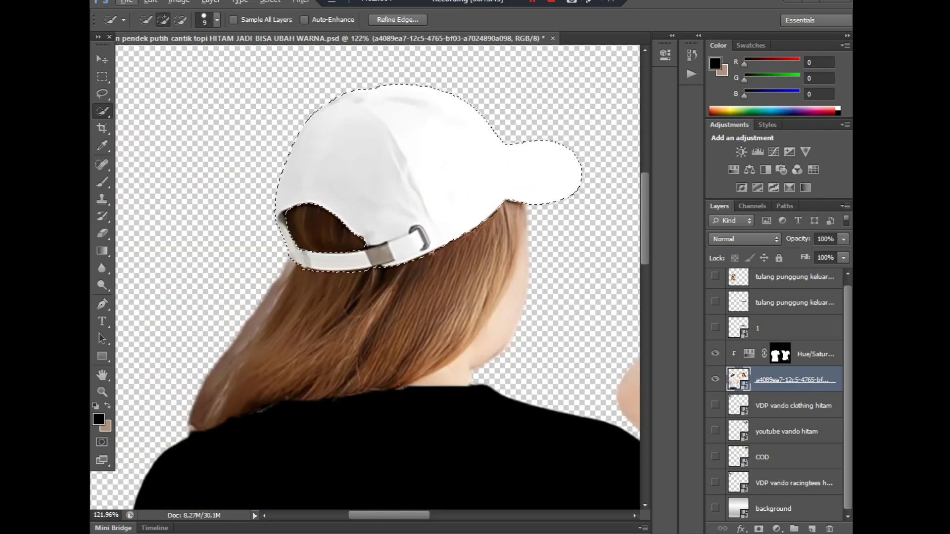
pyautogui.scroll(9, 345, 216)
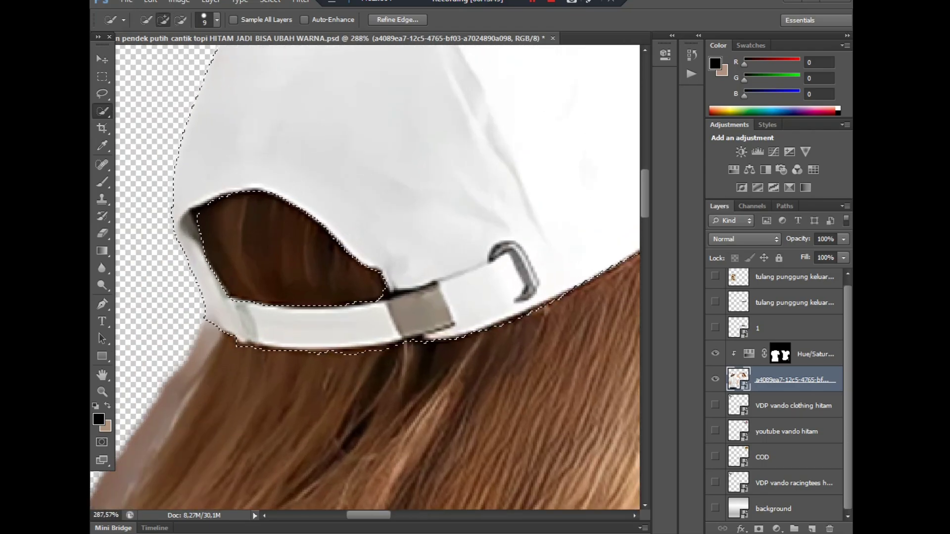
pyautogui.click(202, 312)
pyautogui.keyDown('alt'); pyautogui.click(181, 302); pyautogui.keyUp('alt')
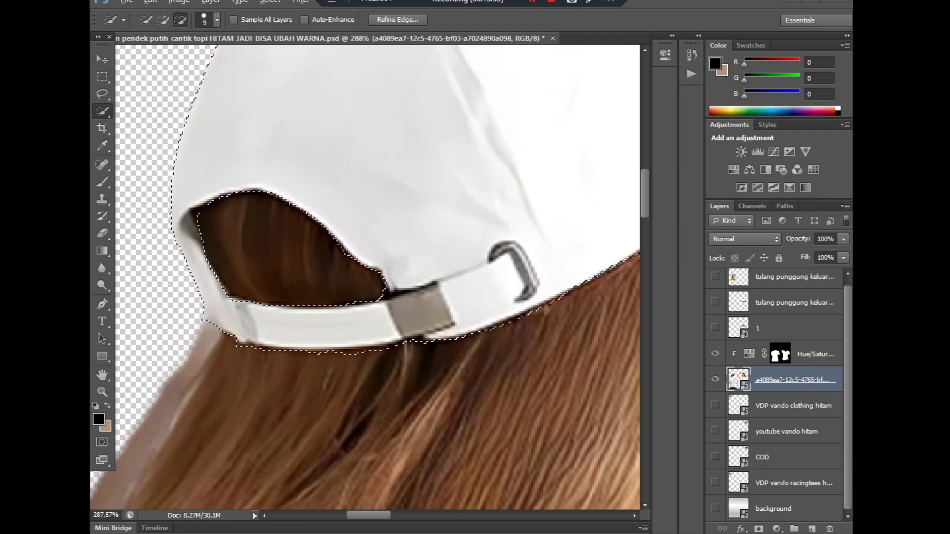
# Add a clipped Hue/Saturation adjustment layer masked to the caps, with Colorize on and Lightness -100.
pyautogui.scroll(-3, 588, 343)
pyautogui.click(777, 528)
pyautogui.click(771, 366)
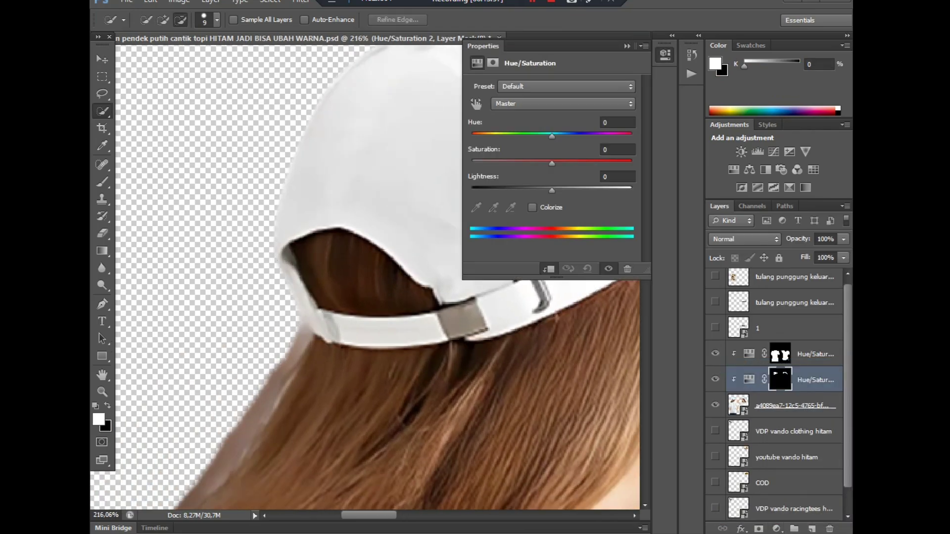
pyautogui.click(533, 207)
pyautogui.moveTo(551, 191); pyautogui.dragTo(467, 191)
pyautogui.scroll(-6, 498, 310)
pyautogui.scroll(-8, 365, 277)
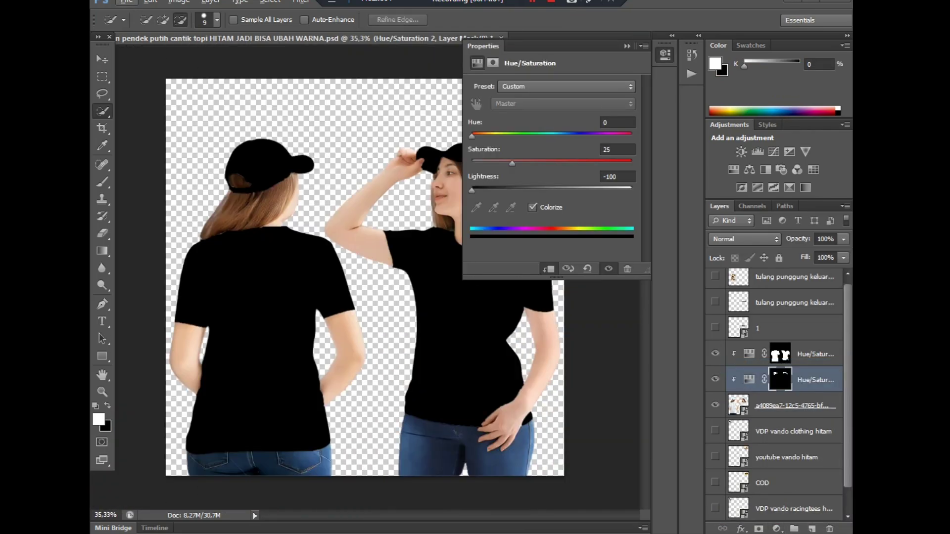
pyautogui.click(664, 54)
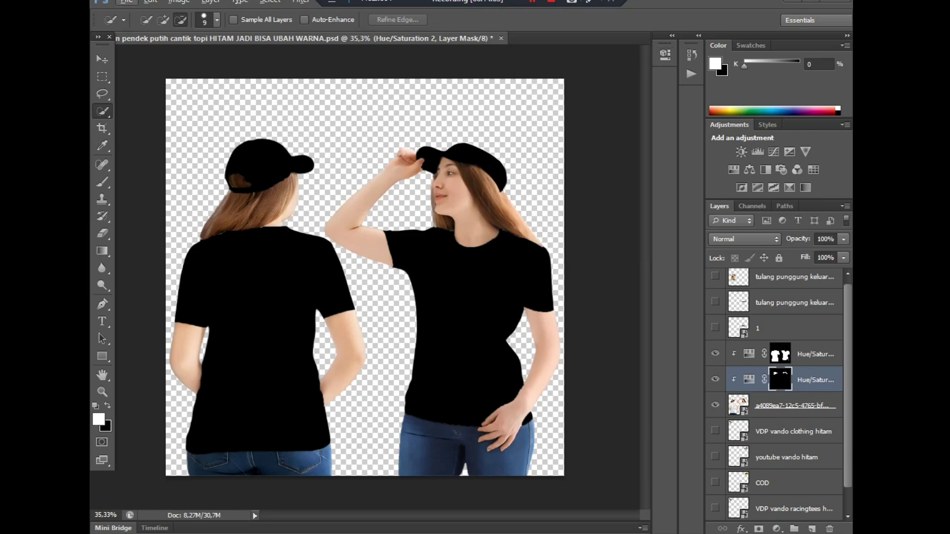
# Recolour the caps pale mint by setting their Hue/Saturation adjustment to Hue 170 and Lightness -7.
pyautogui.doubleClick(749, 379)
pyautogui.moveTo(471, 190); pyautogui.dragTo(546, 190)
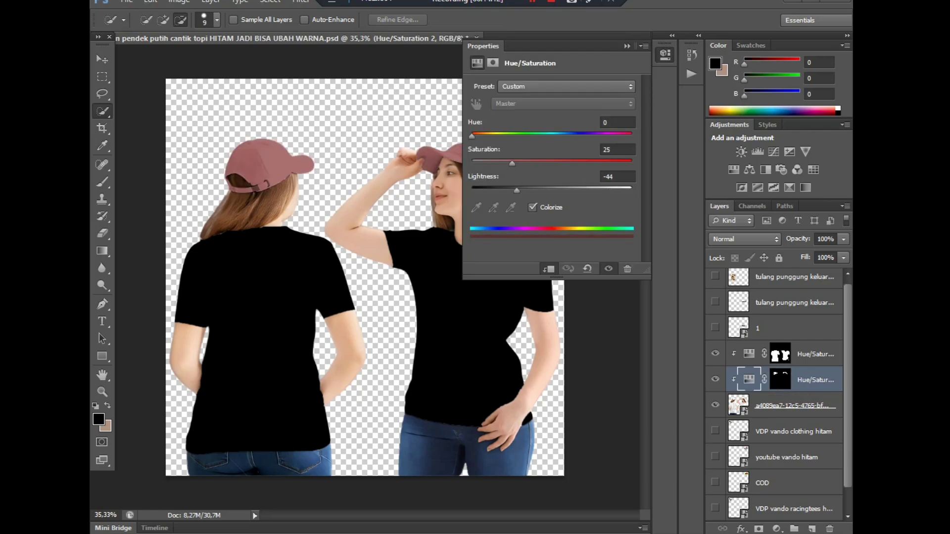
pyautogui.moveTo(472, 135); pyautogui.dragTo(573, 135)
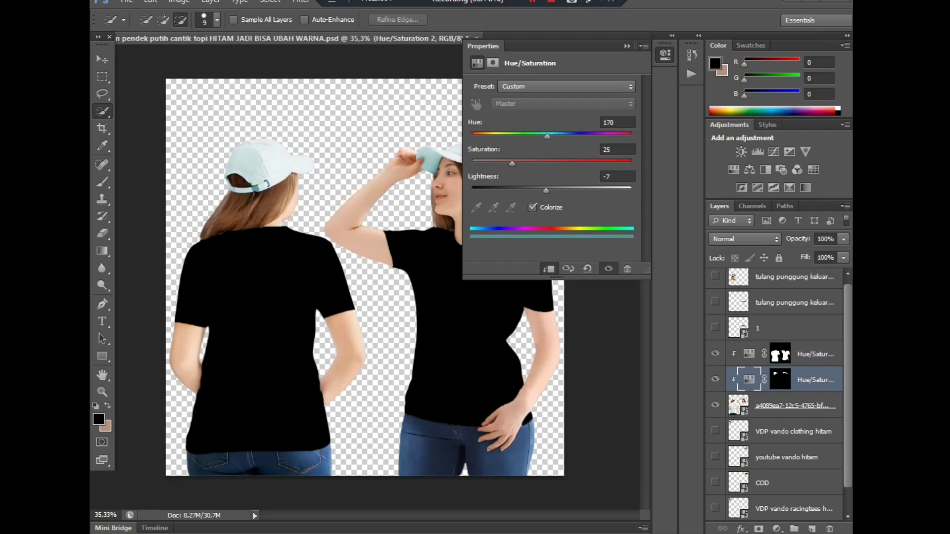
# Recolour the T-shirts mint green by setting their Hue/Saturation adjustment to Lightness -15 and Hue 164.
pyautogui.click(780, 354)
pyautogui.moveTo(471, 190); pyautogui.dragTo(539, 191)
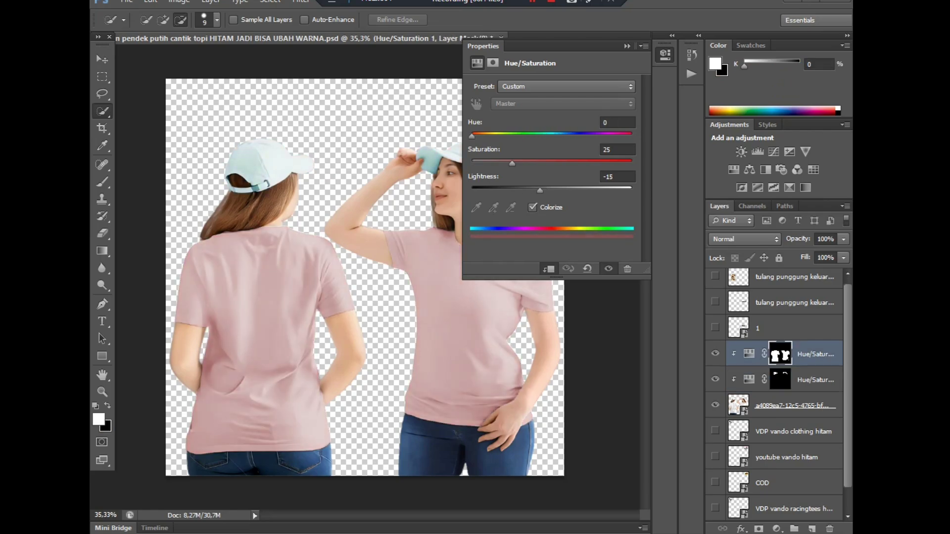
pyautogui.moveTo(472, 135); pyautogui.dragTo(539, 134)
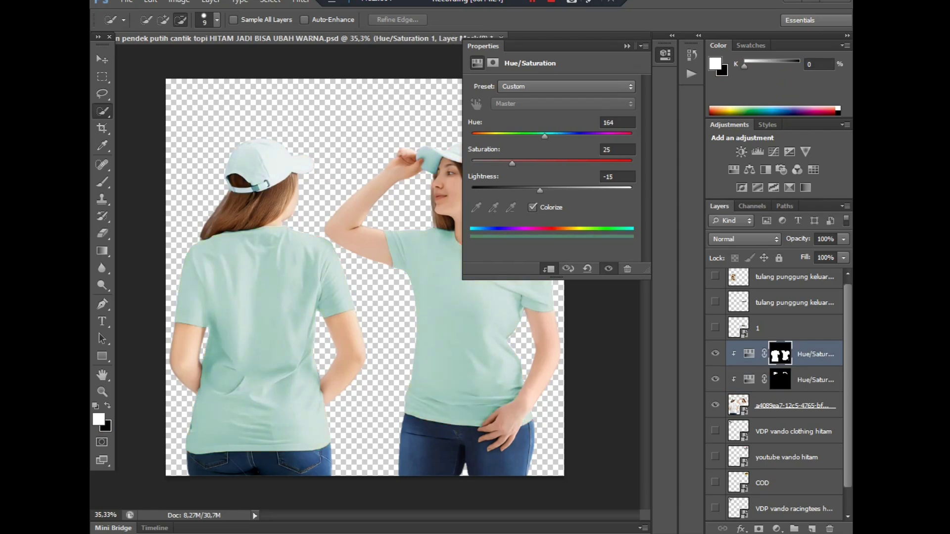
pyautogui.click(627, 46)
# Preview the back-print artwork on the back-view T-shirt and hide it again.
pyautogui.scroll(1, 715, 281)
pyautogui.click(716, 281)
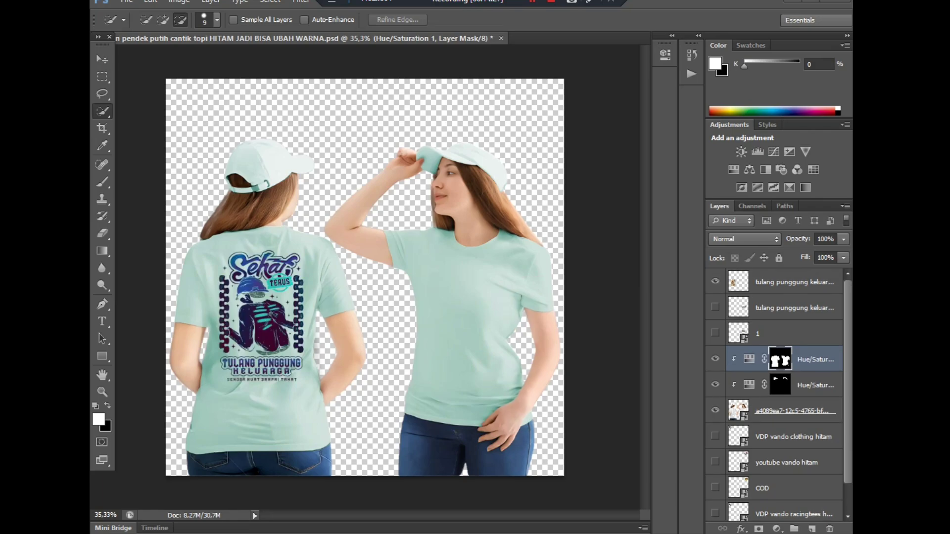
pyautogui.click(715, 281)
# Show the background layer and the youtube vando hitam and VDP vando clothing hitam logo layers.
pyautogui.scroll(-2, 716, 281)
pyautogui.click(715, 508)
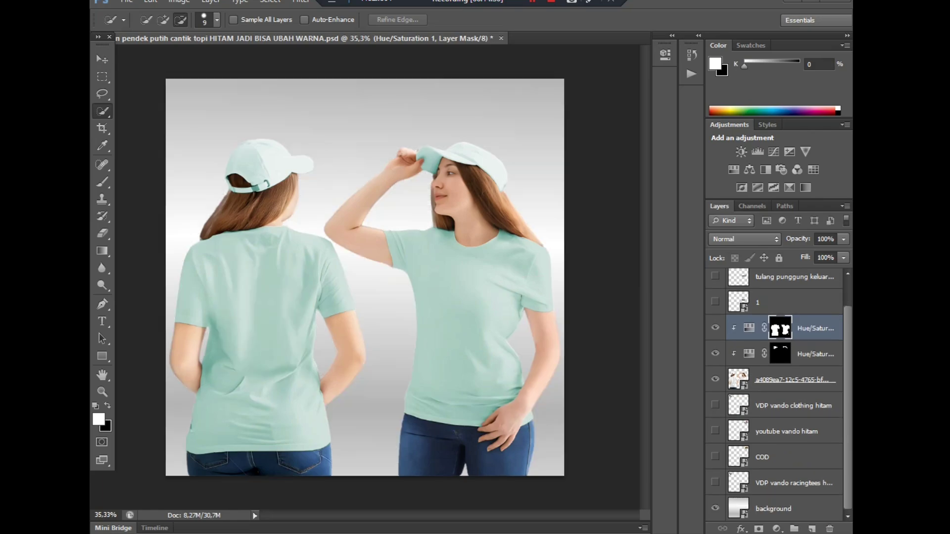
pyautogui.click(715, 431)
pyautogui.click(715, 405)
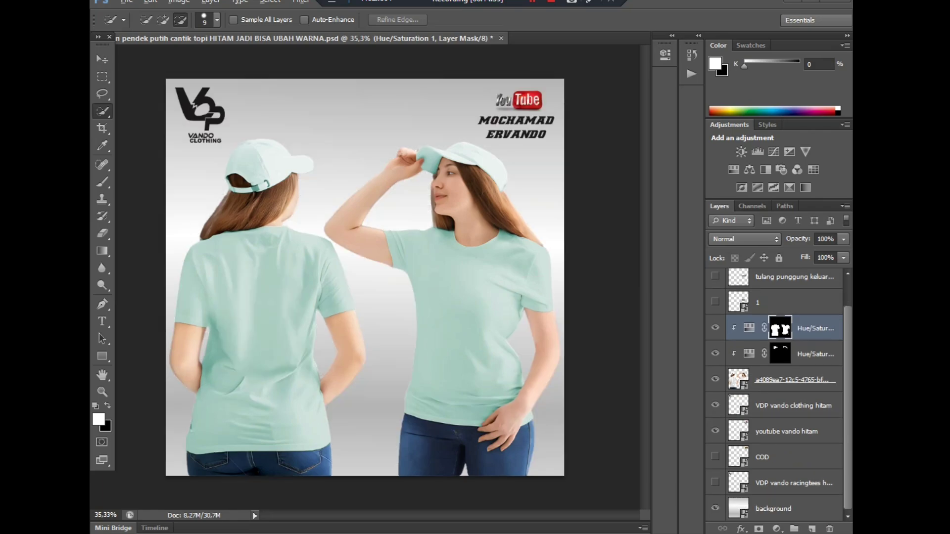
# Turn the caps and T-shirts black by setting Lightness to -100 in both Hue/Saturation adjustments.
pyautogui.doubleClick(749, 354)
pyautogui.moveTo(545, 190); pyautogui.dragTo(471, 190)
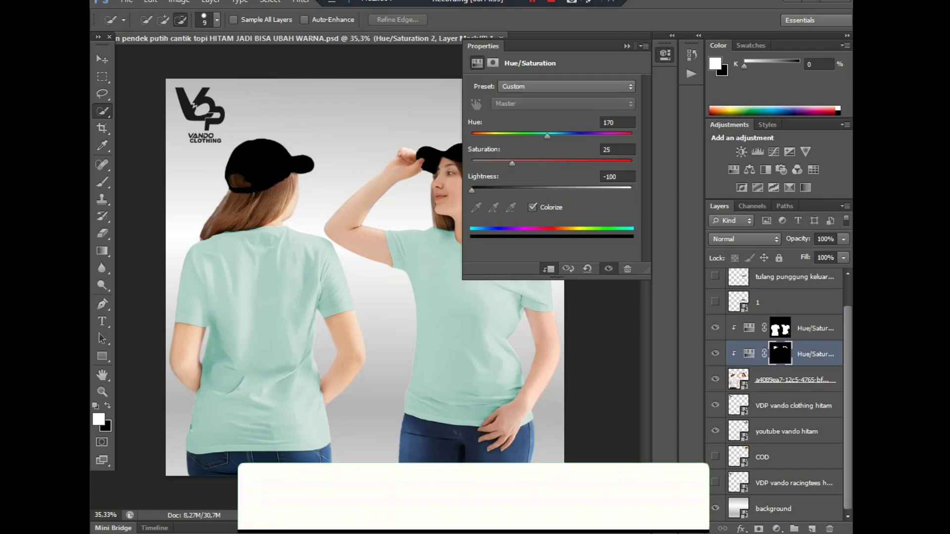
pyautogui.doubleClick(749, 328)
pyautogui.moveTo(540, 190); pyautogui.dragTo(472, 190)
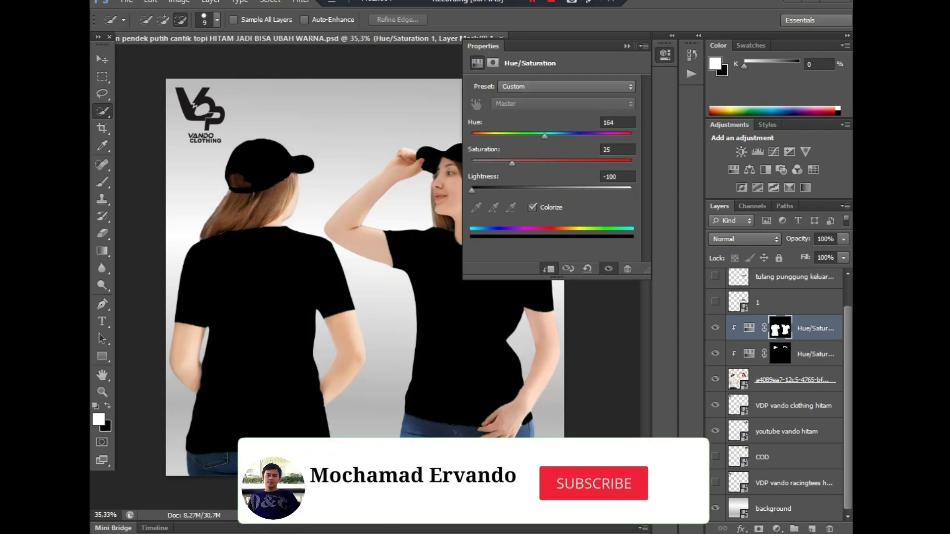